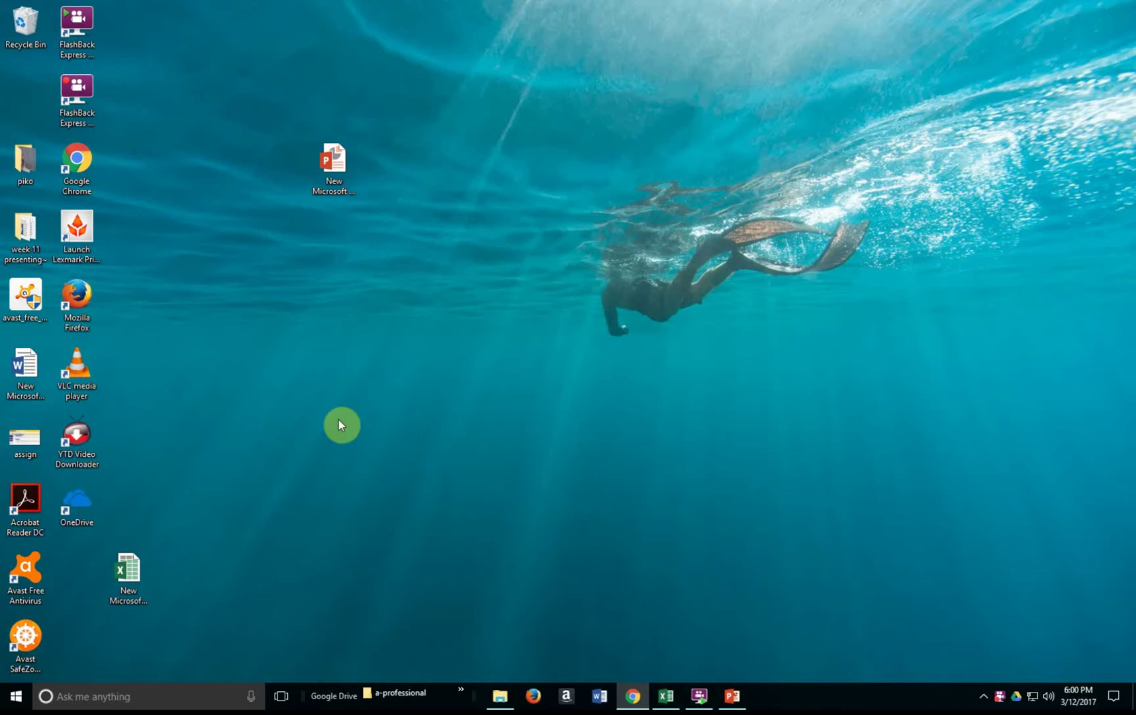
Search Windows for PowerPoint, then close the power settings window that opened by mistake.
click(180, 696)
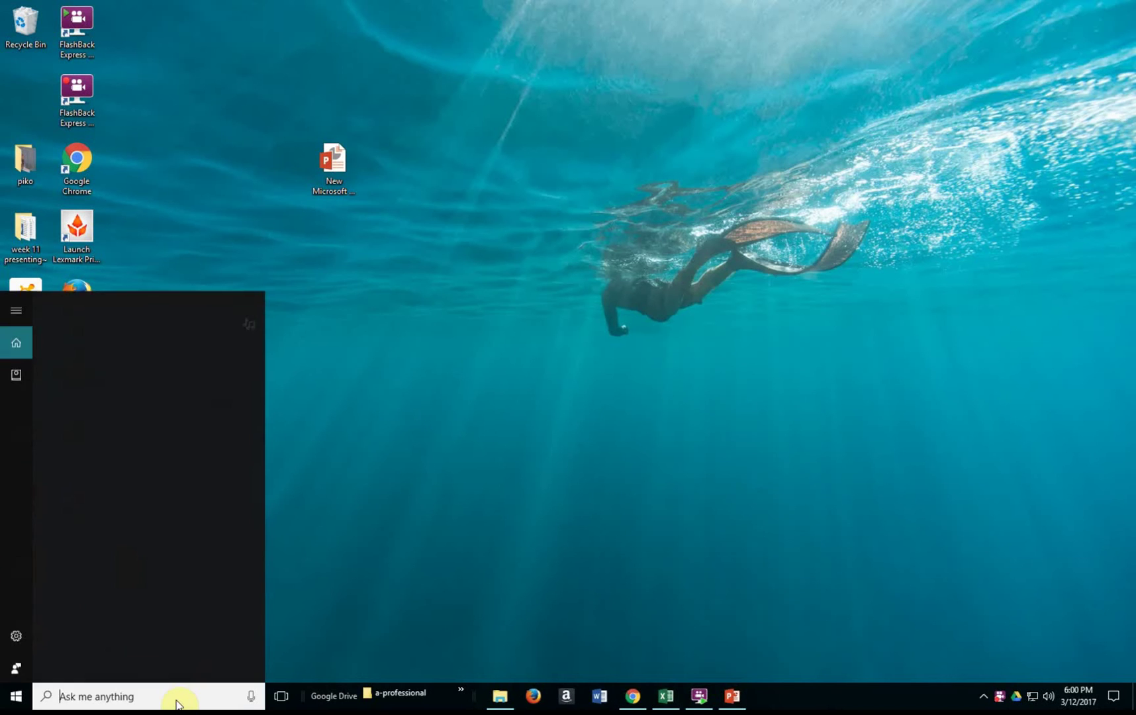
text(P)
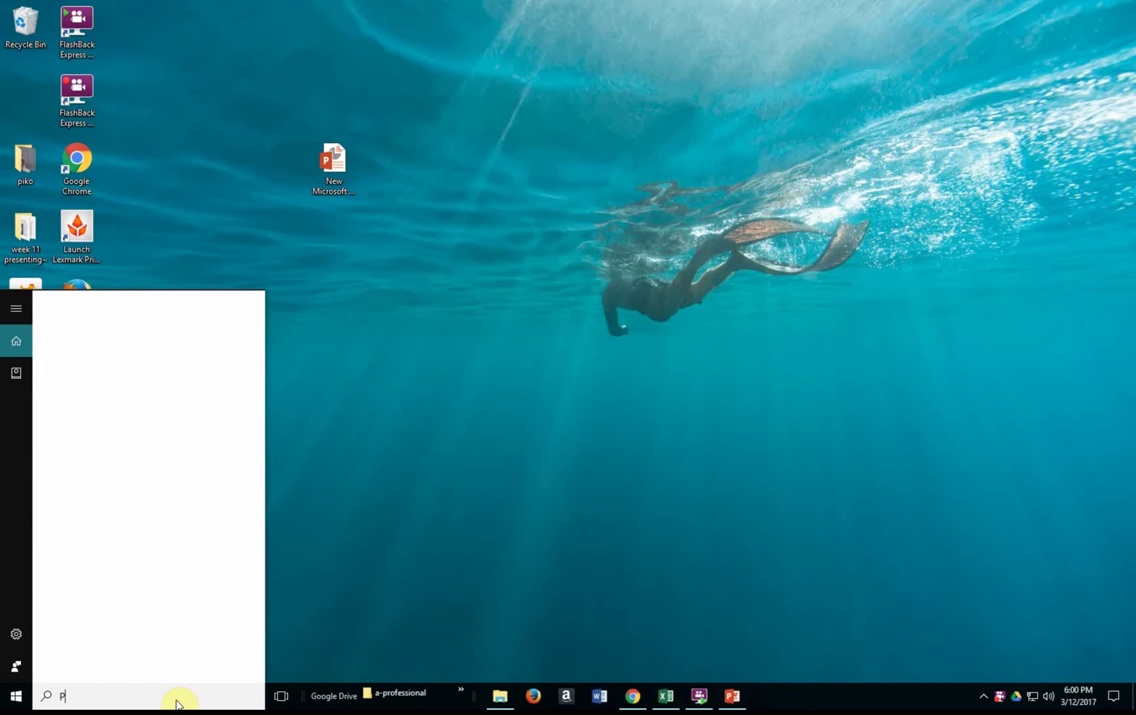
text(owe)
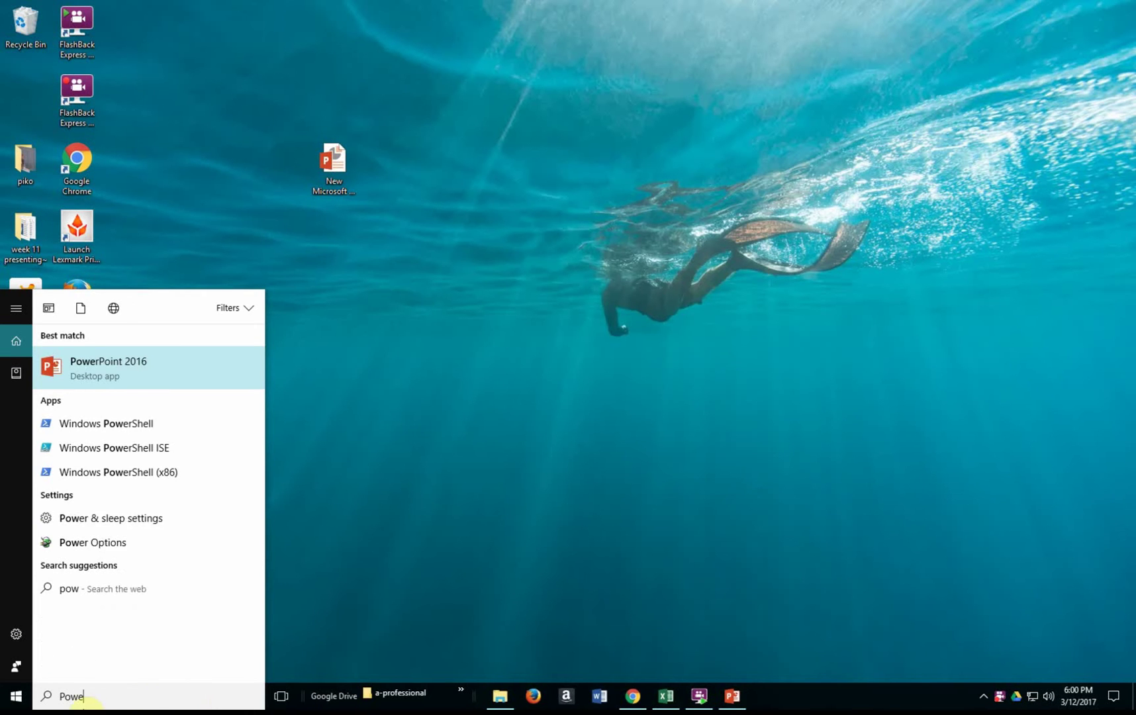
text(t)
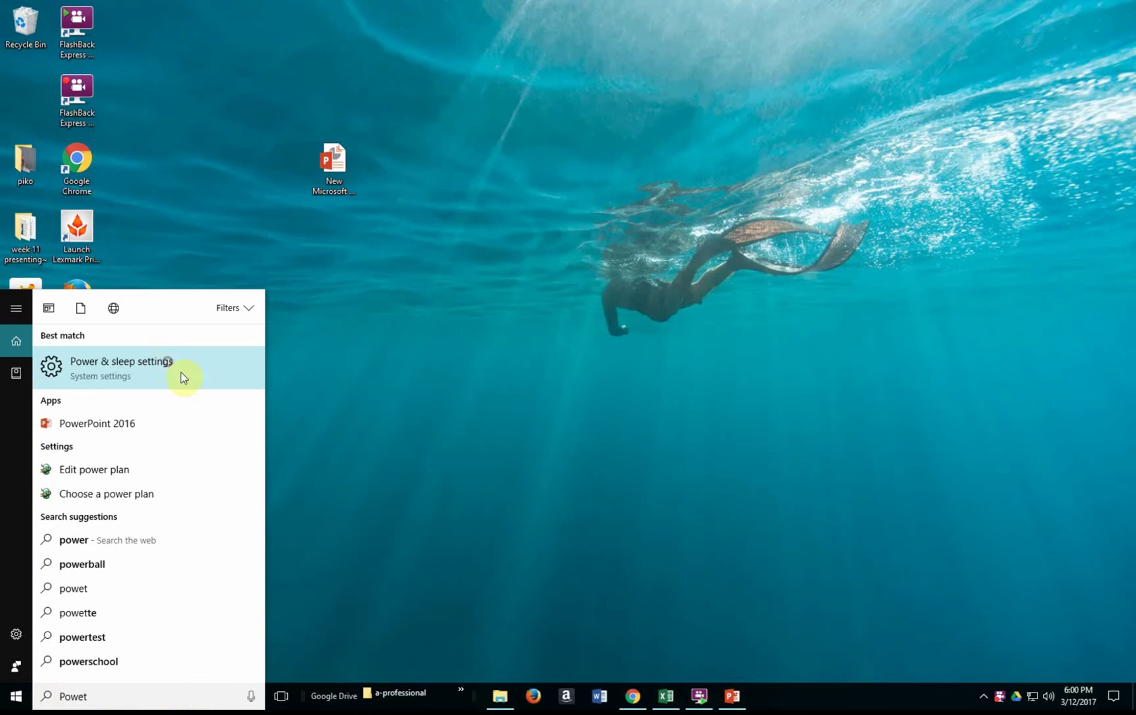
click(786, 349)
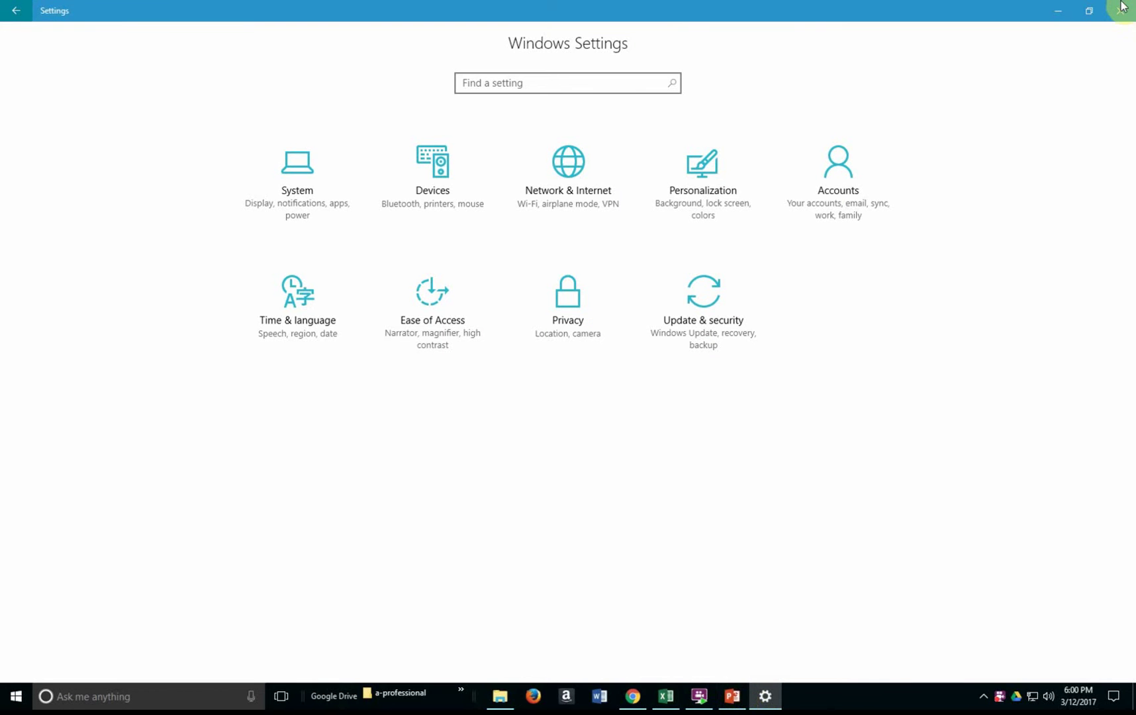
click(1123, 12)
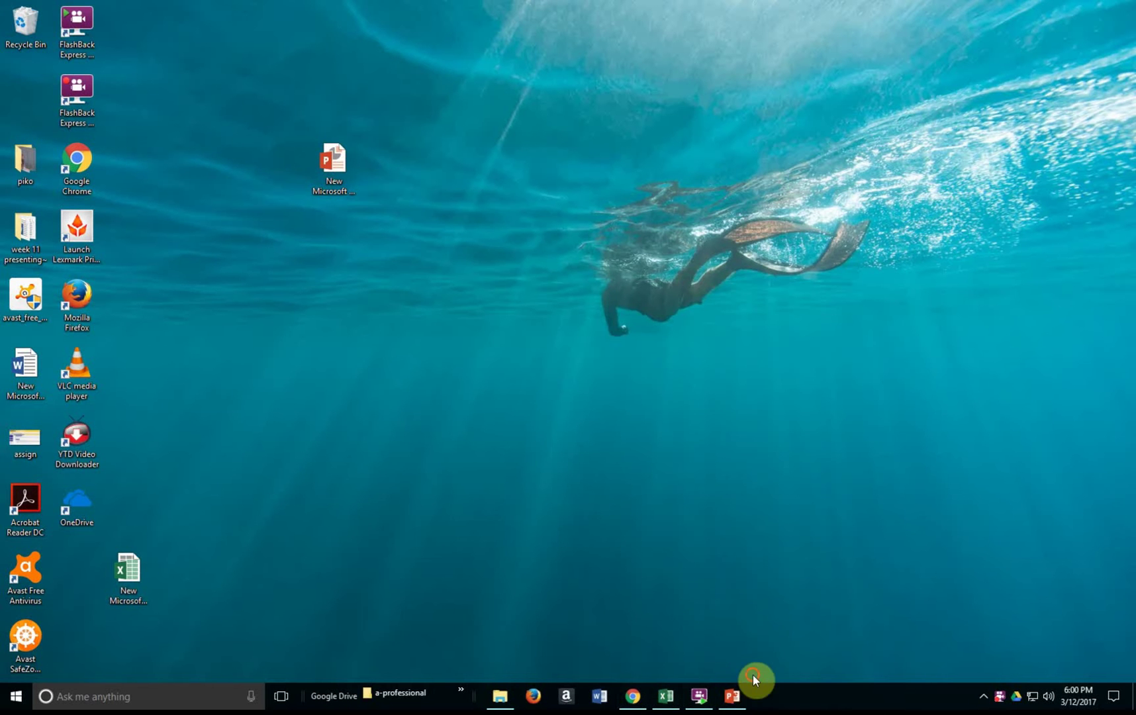
Maximize PowerPoint and create a Blank Presentation from File > New.
click(733, 693)
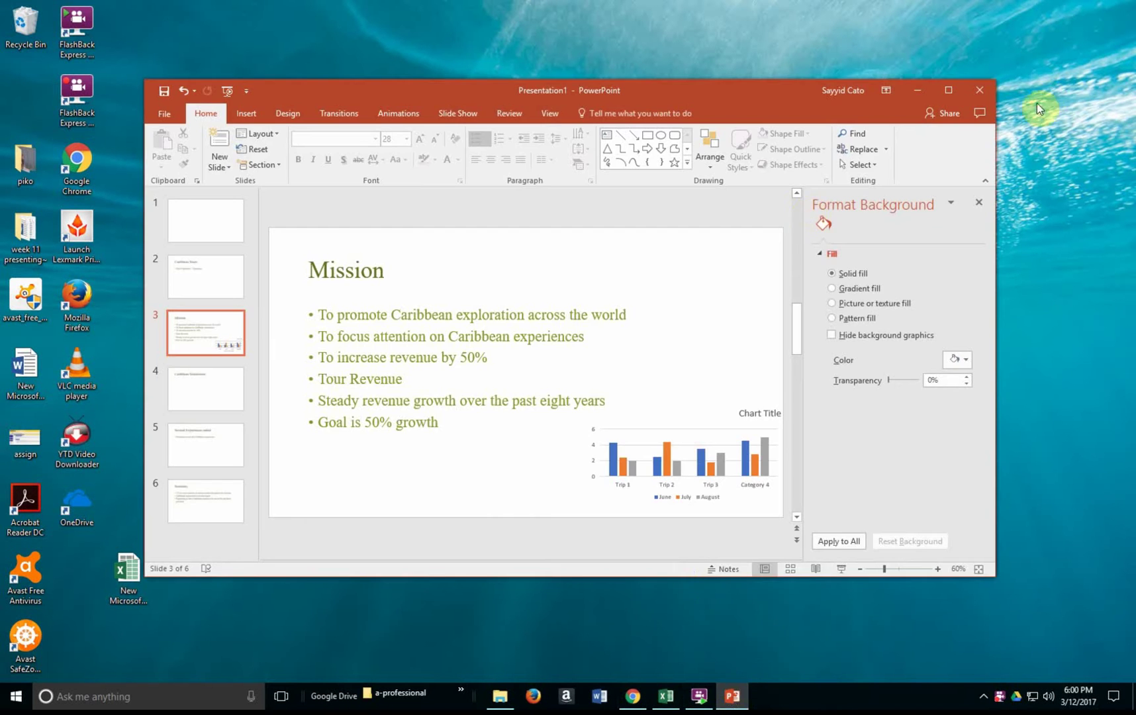
click(955, 96)
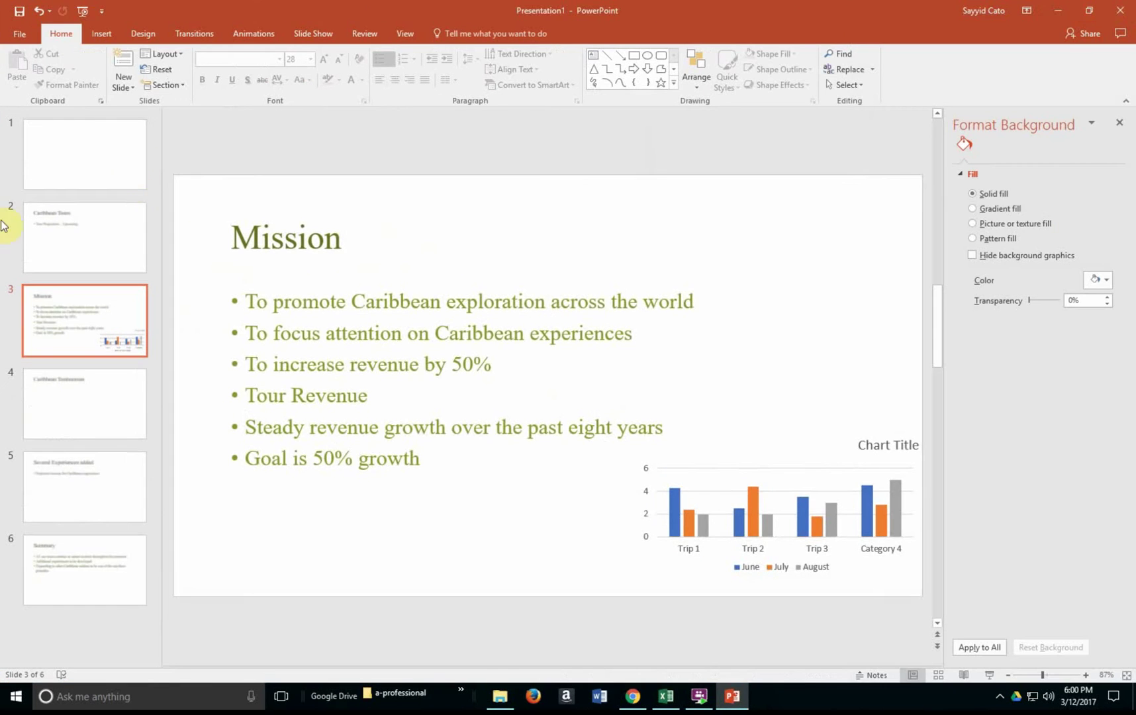
click(19, 36)
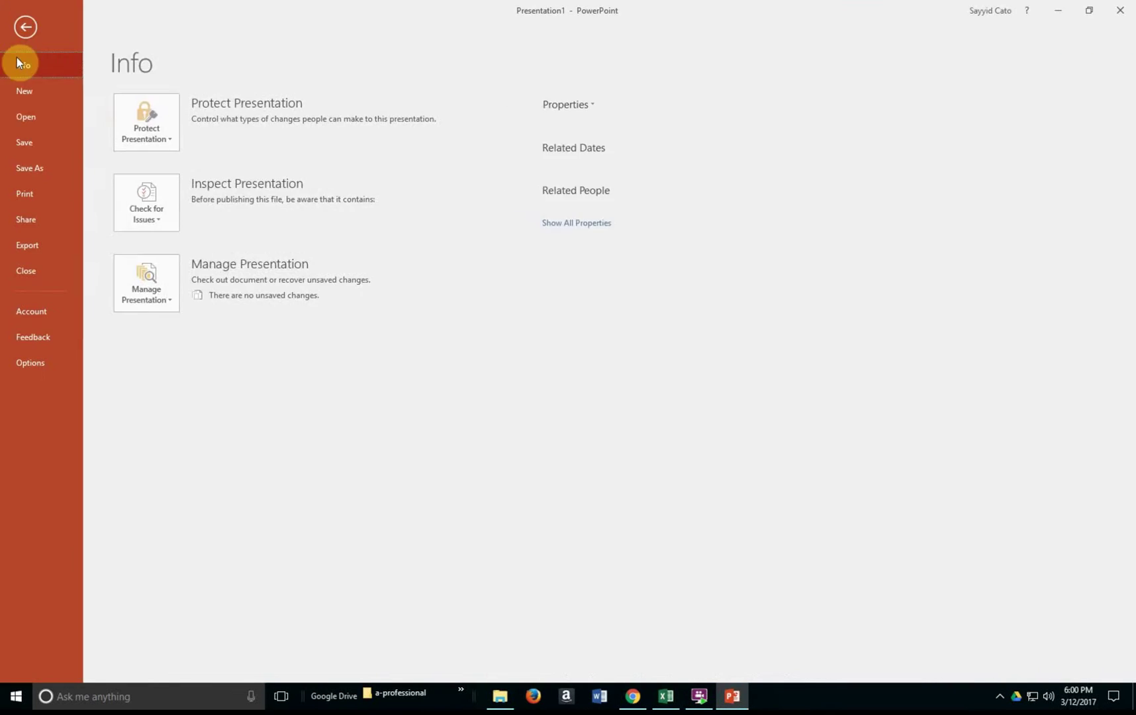
click(31, 92)
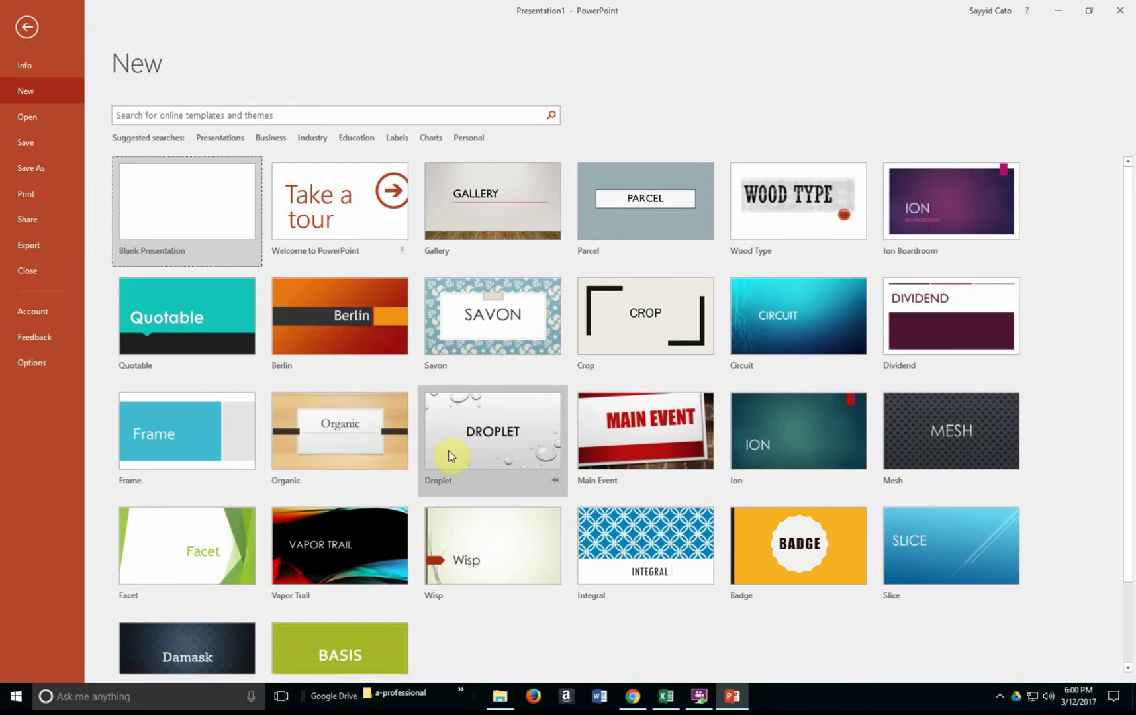
click(165, 206)
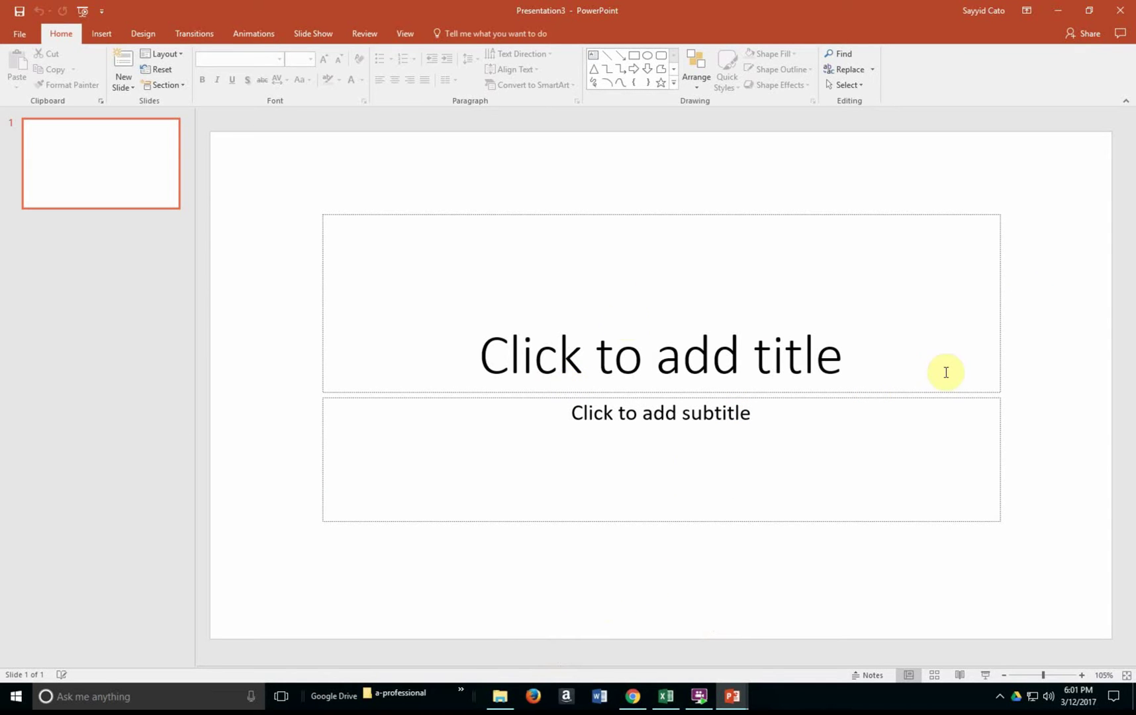
Enter 'How to Give a Presentation' as the title slide's title.
click(906, 368)
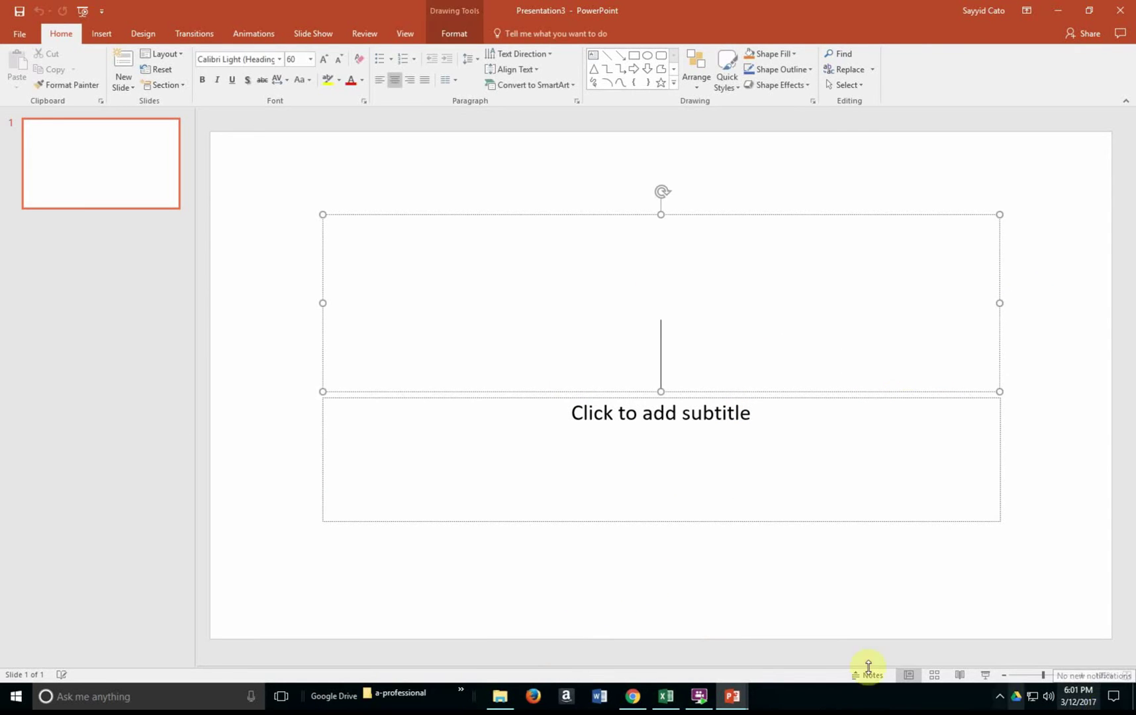
click(727, 396)
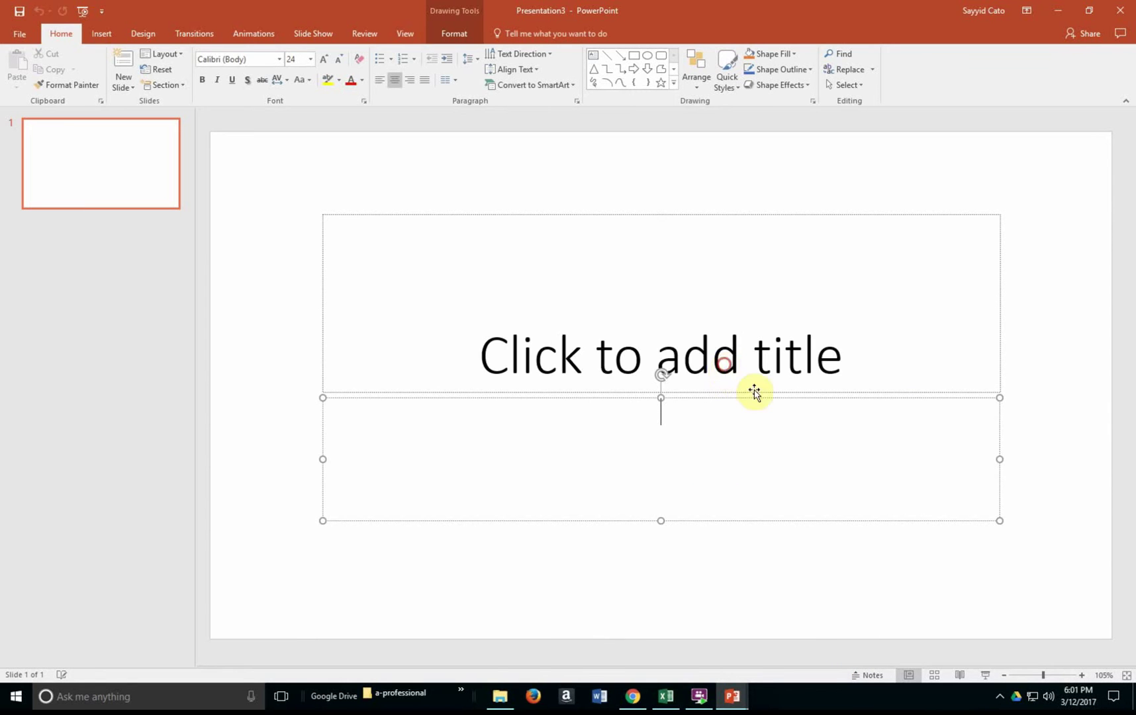
click(722, 362)
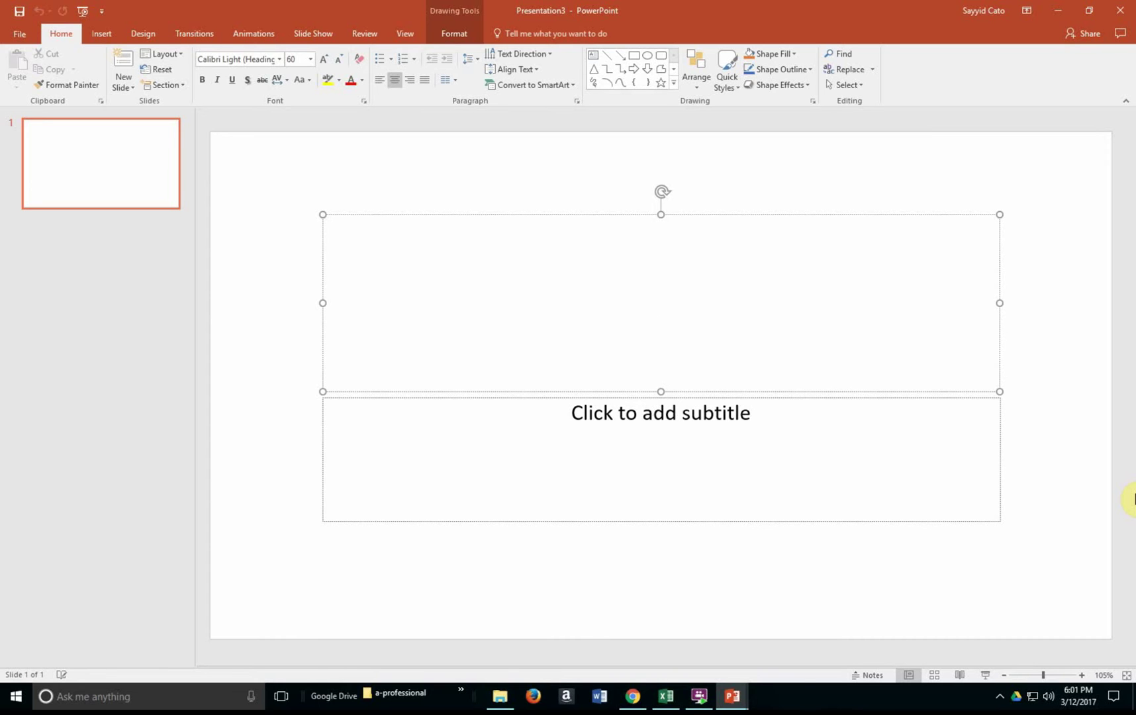
text(How to G)
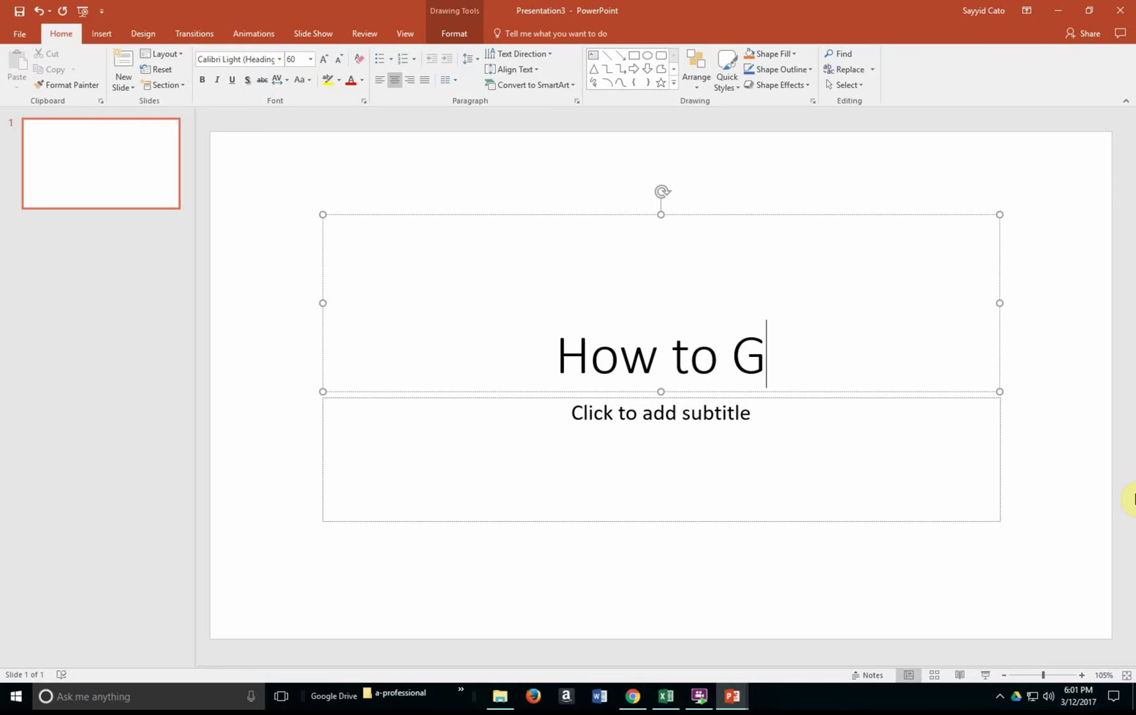
text(ive a Pre)
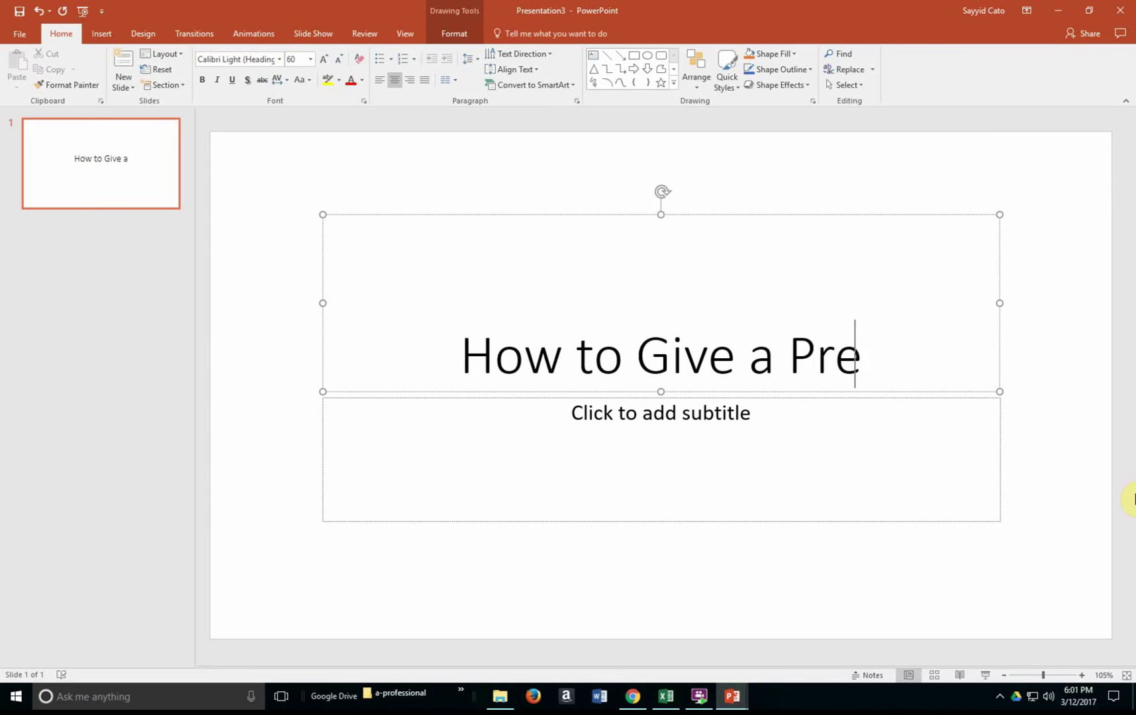
text(sentat)
key(BackSpace)
key(BackSpace)
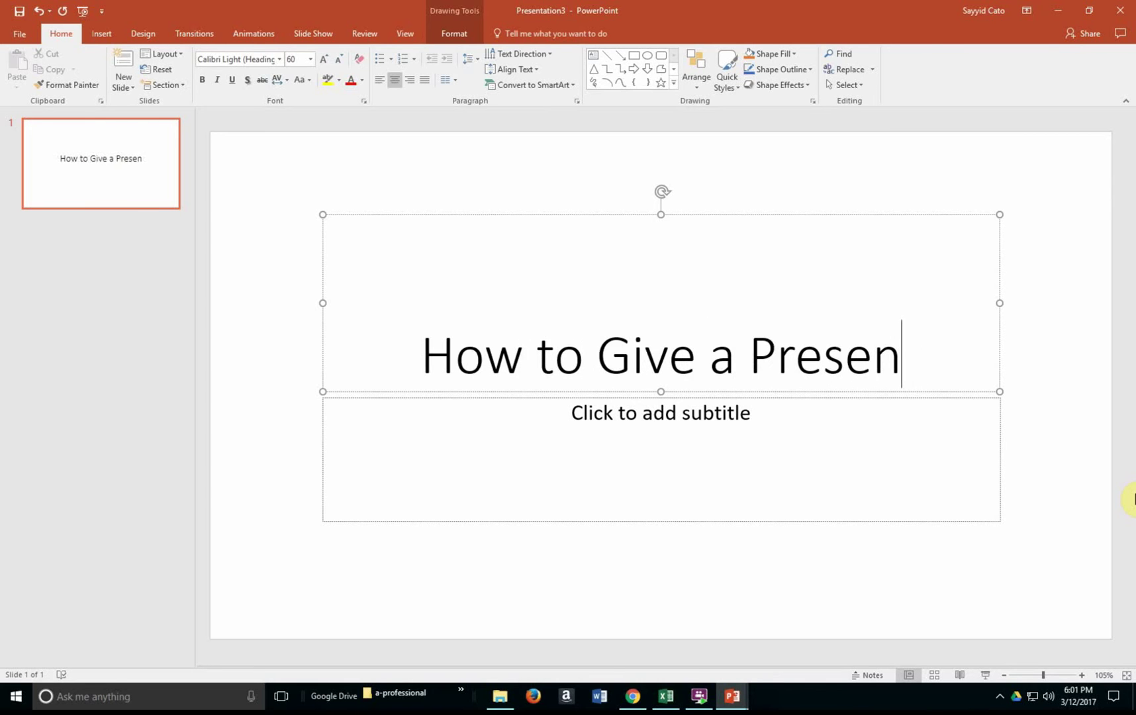
text(tation)
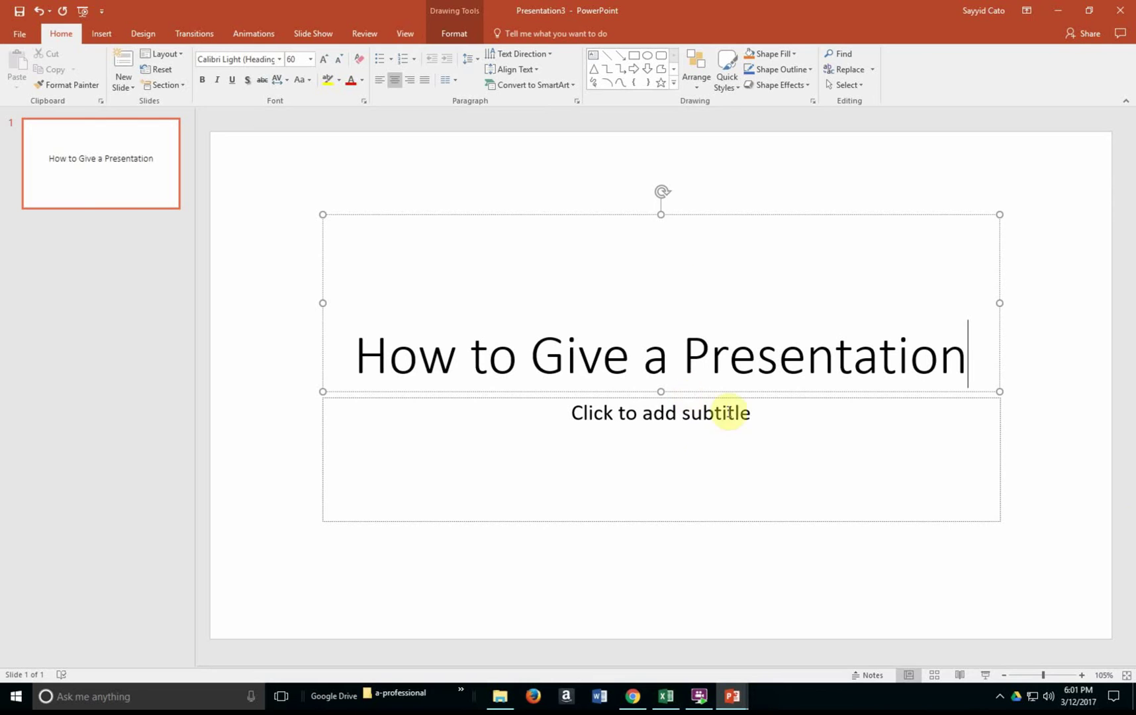
Type the presenter's name into the subtitle placeholder.
click(711, 456)
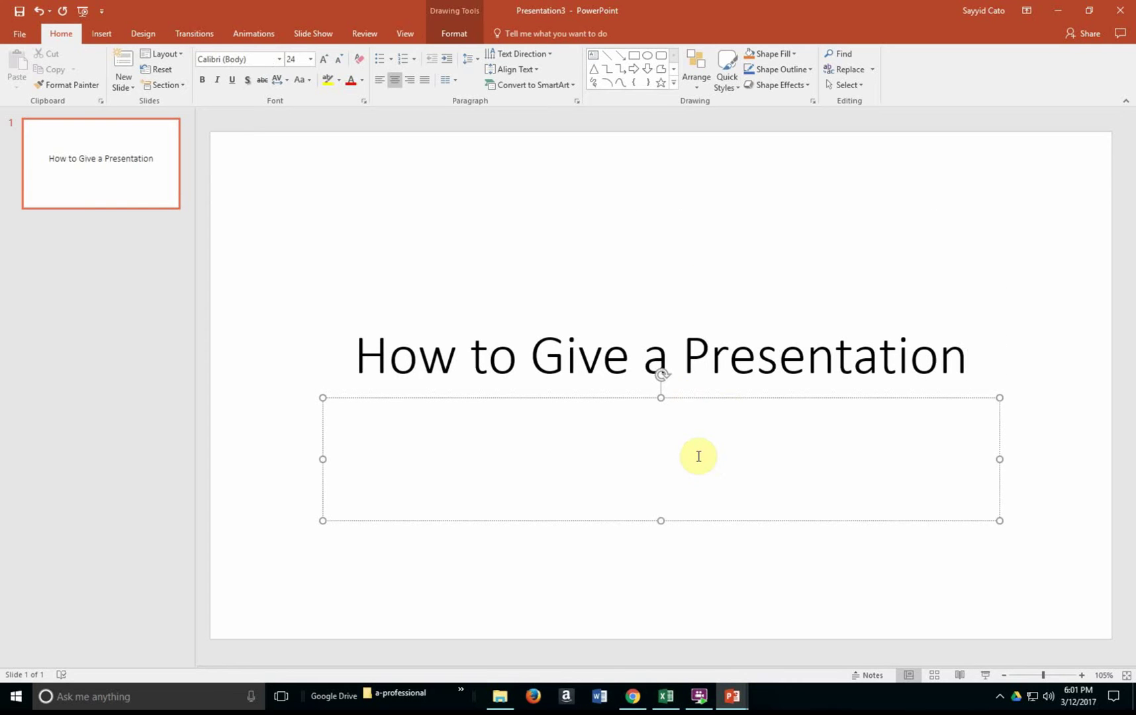
text(Professor Kool Kat)
click(765, 578)
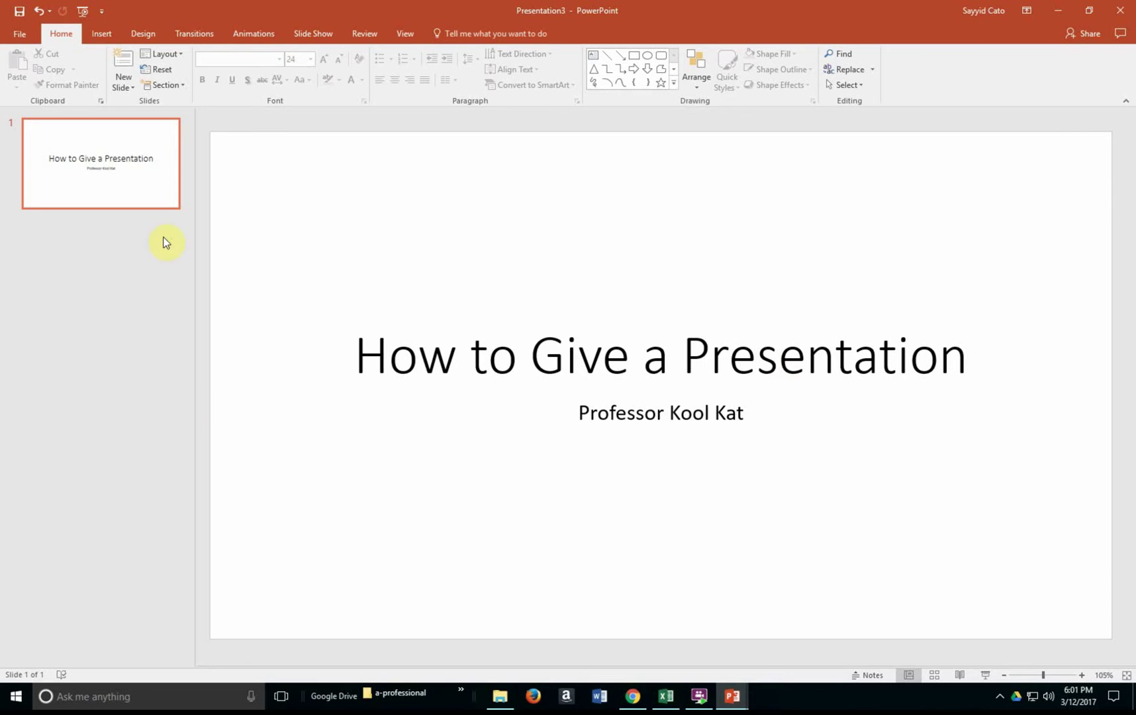
Insert a Title and Content slide and title it 'Be Confident'.
click(129, 89)
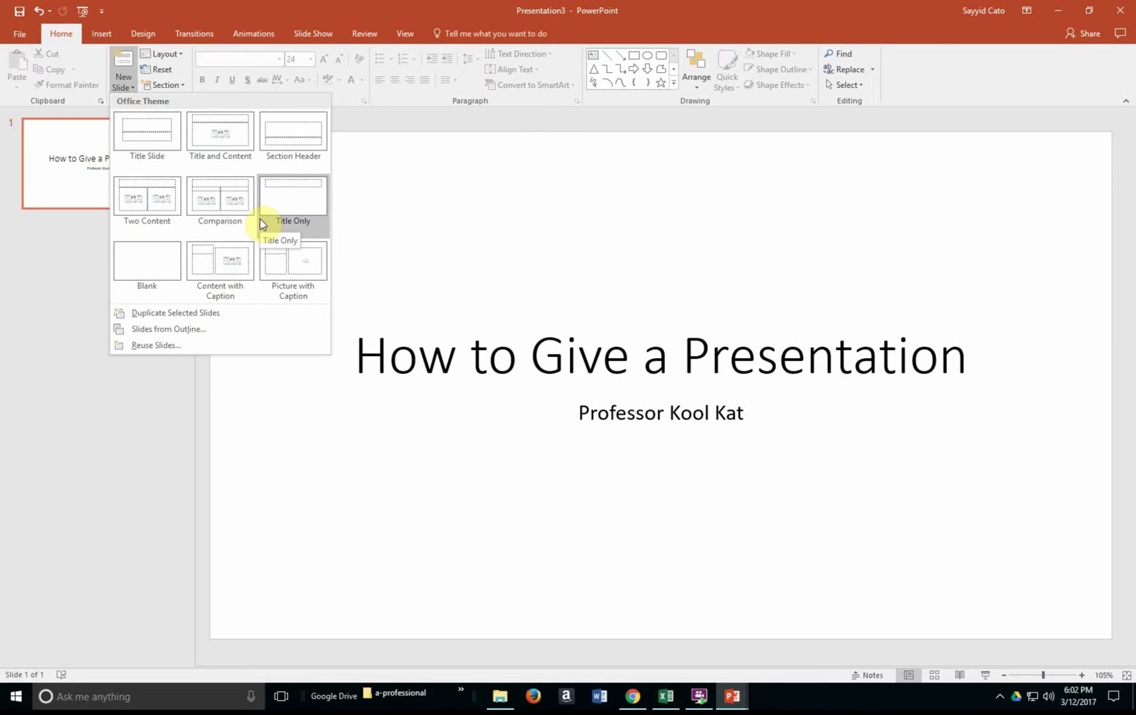
click(239, 147)
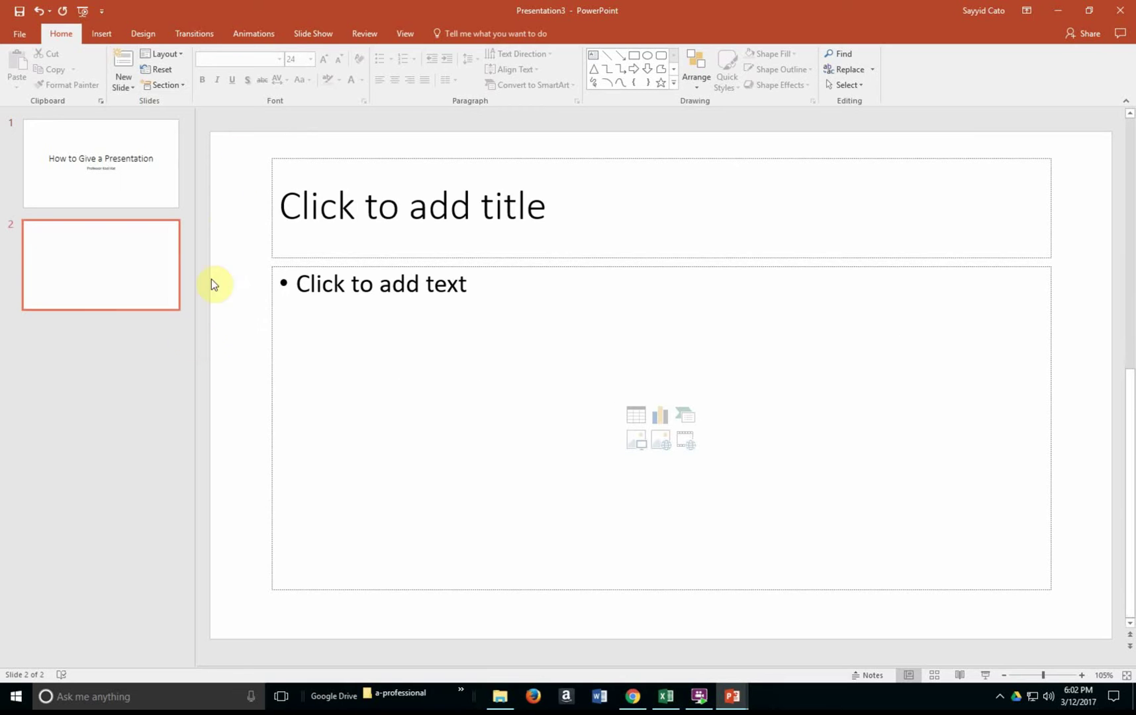
click(626, 213)
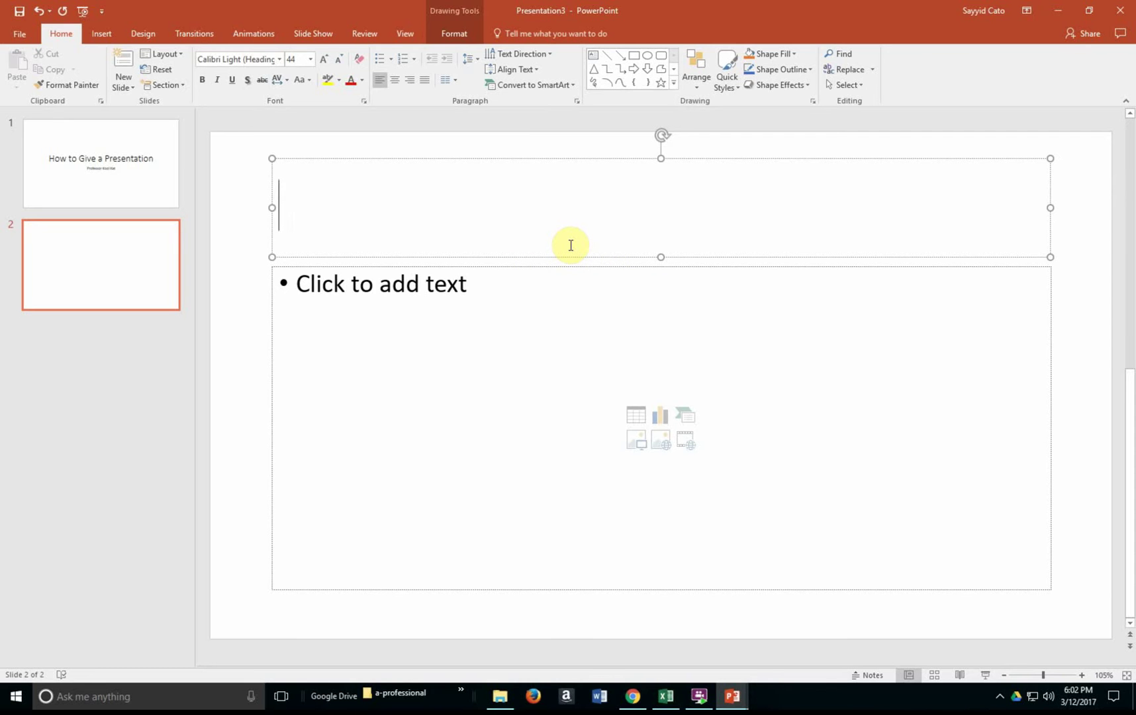
text(Be COnfid)
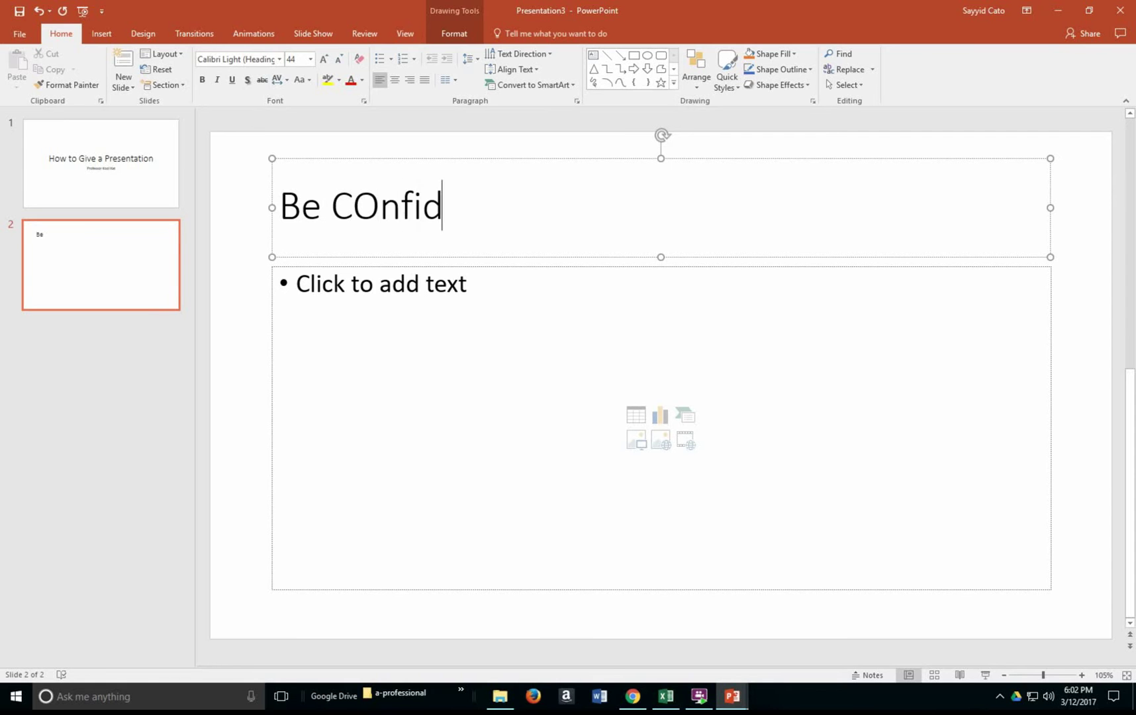
key(BackSpace)
key(BackSpace)
key(BackSpace)
key(BackSpace)
key(BackSpace)
text(omn)
key(BackSpace)
key(BackSpace)
key(BackSpace)
text(nfident)
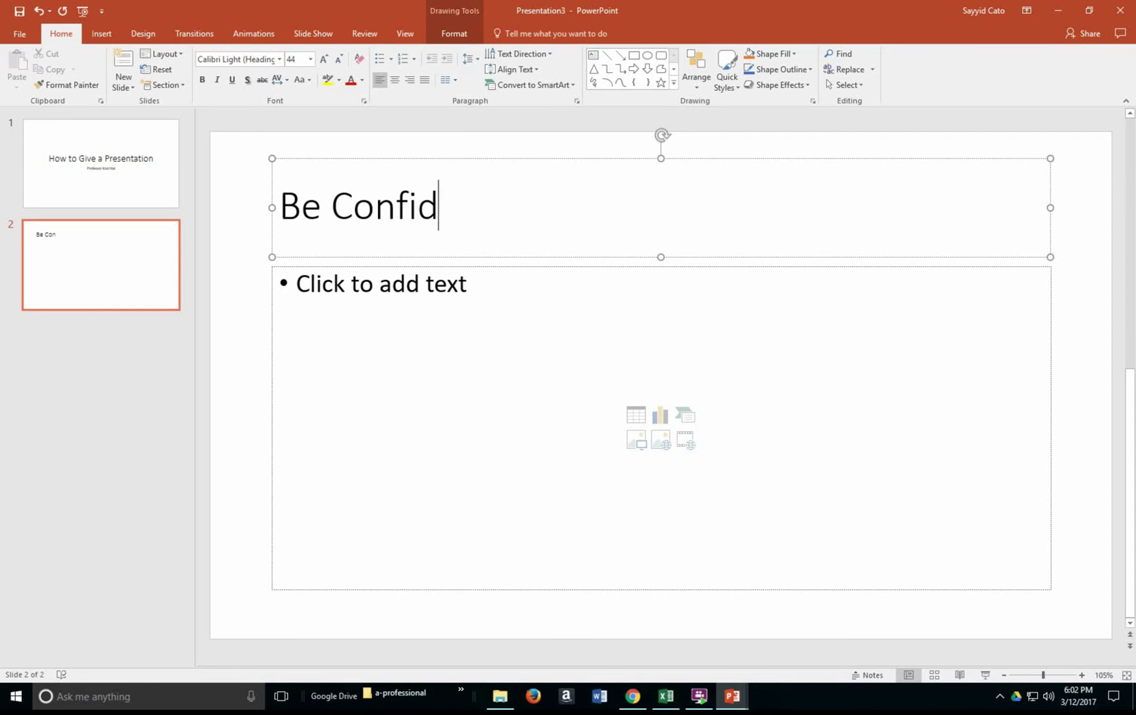
click(499, 320)
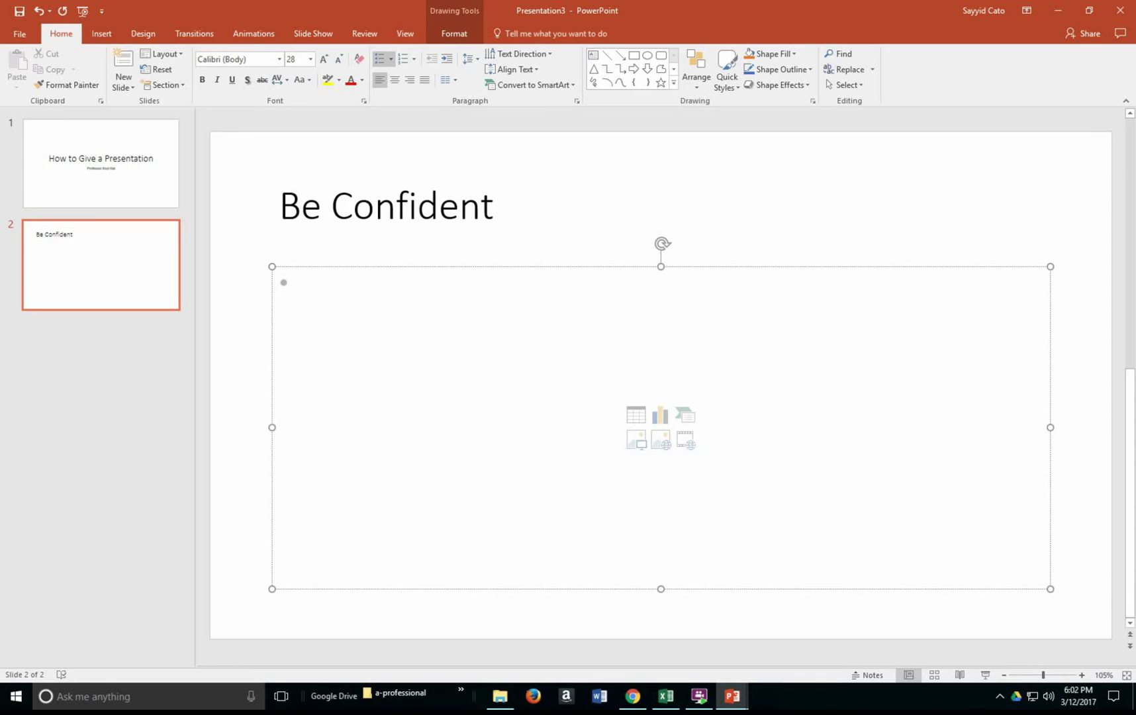
Type the first bullet, 'Project Your Voice'.
text(Project yo)
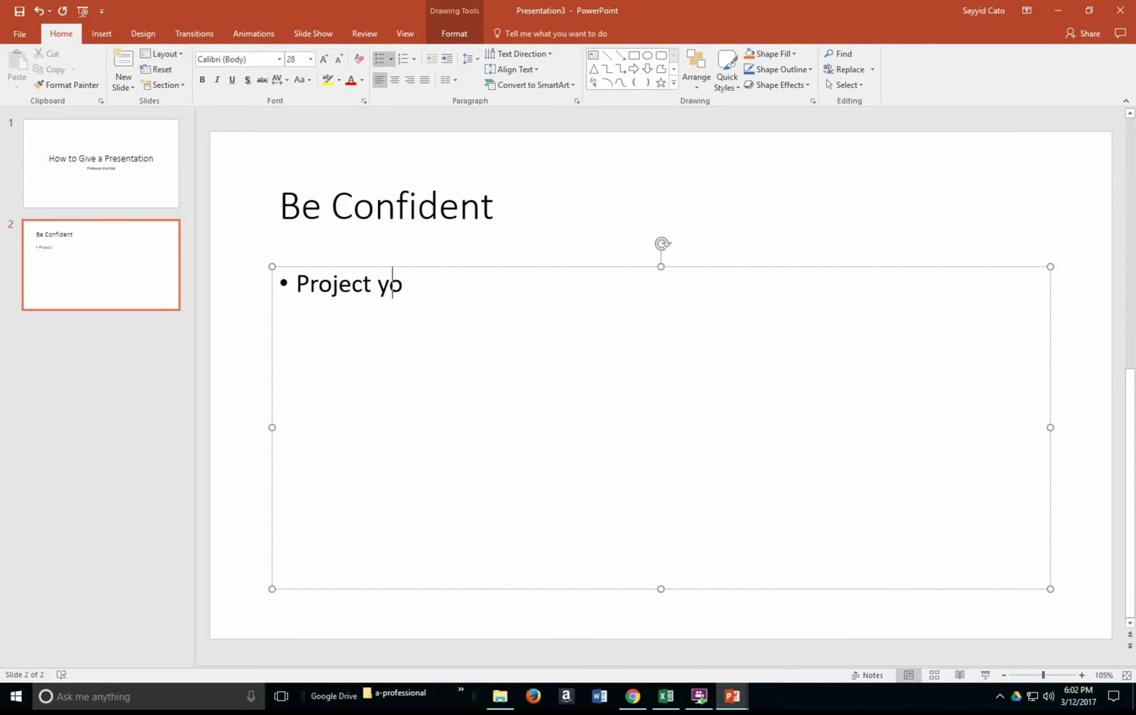
text(ur voice)
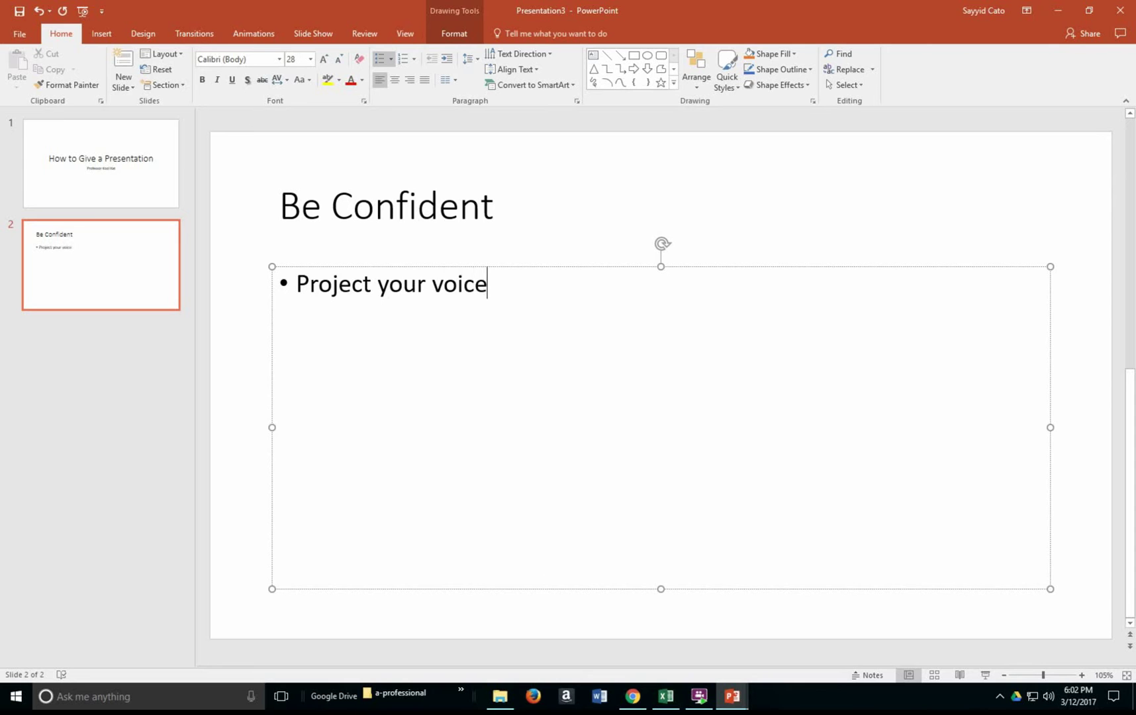
key(BackSpace)
key(BackSpace)
key(BackSpace)
key(BackSpace)
key(BackSpace)
key(BackSpace)
key(BackSpace)
key(BackSpace)
key(BackSpace)
key(BackSpace)
key(BackSpace)
text(Your )
text(Co)
key(BackSpace)
key(BackSpace)
text(Voii)
key(BackSpace)
key(BackSpace)
text(ce)
key(Return)
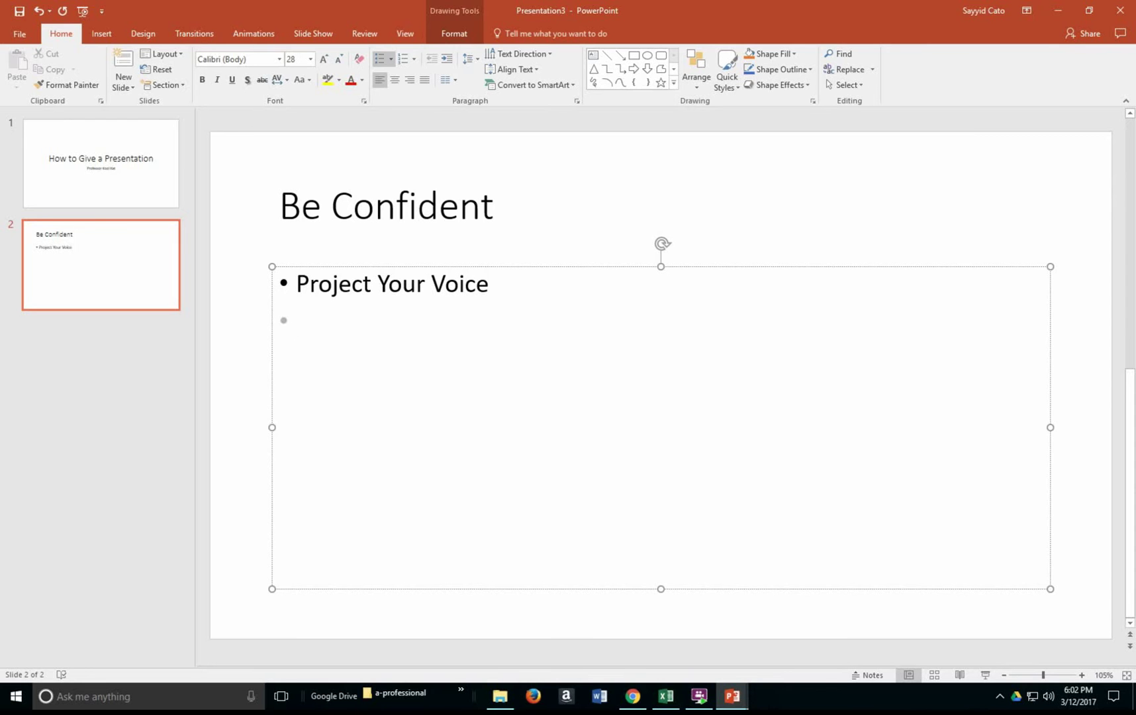
Add bullets 'Walk Around', 'Maintain Eye Contact' and 'Know your data'.
text(Walk)
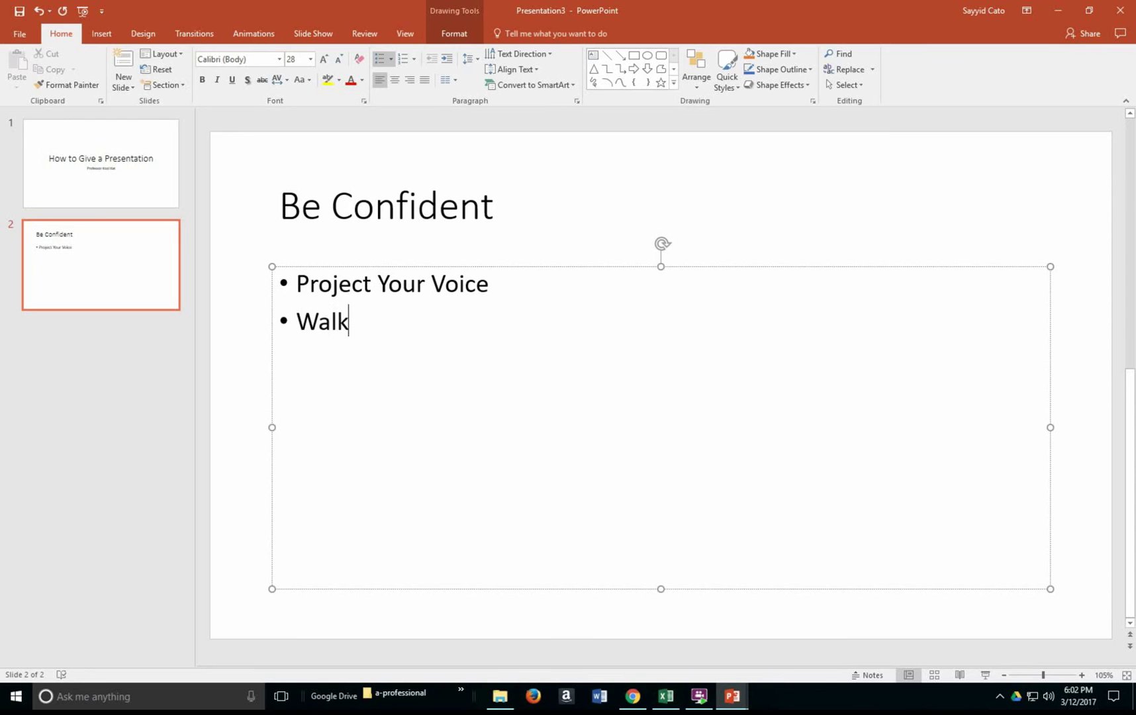
text( around)
key(Return)
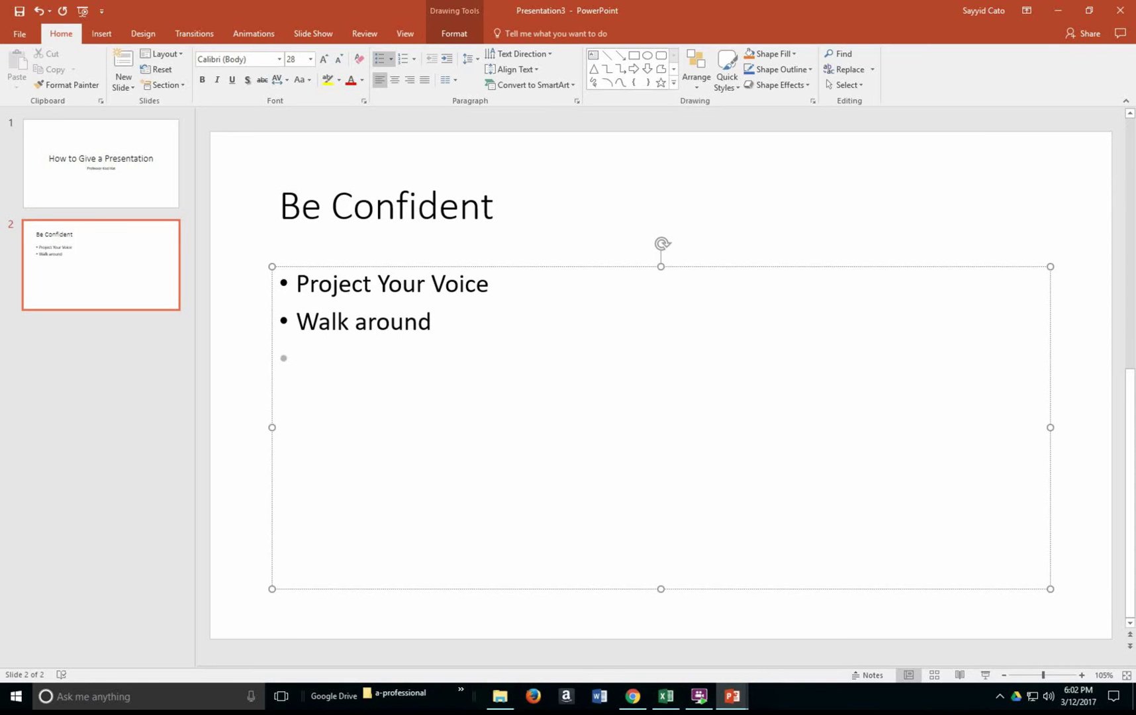
text(Maintain)
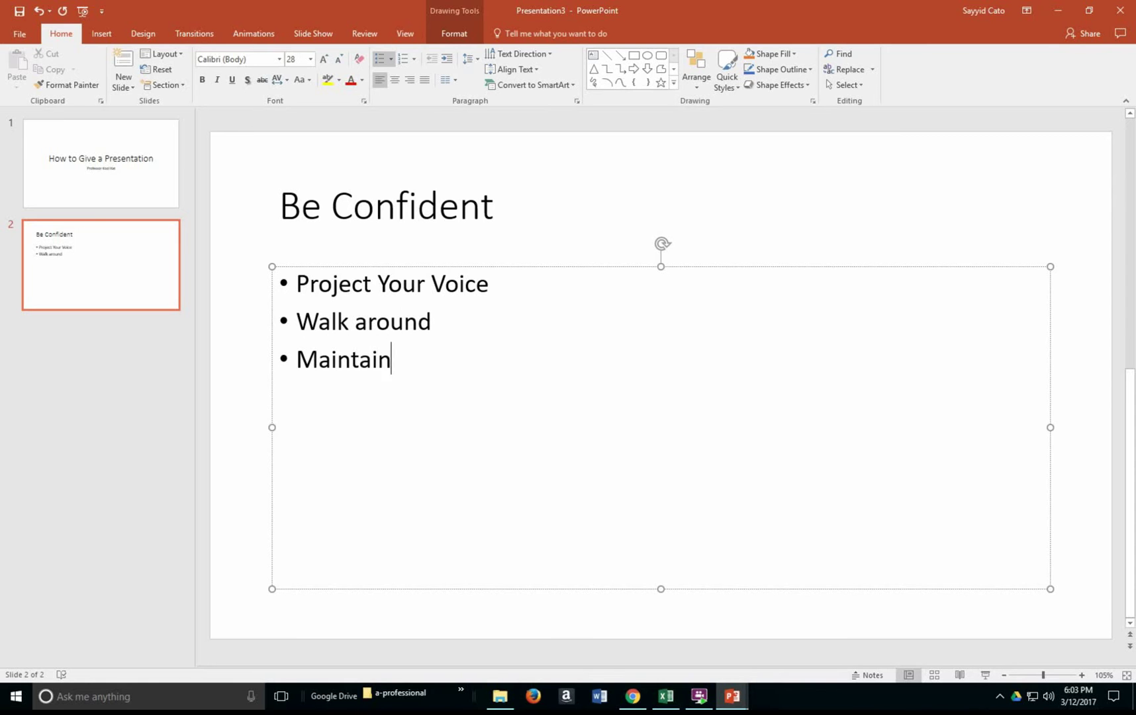
text( Eye Contact)
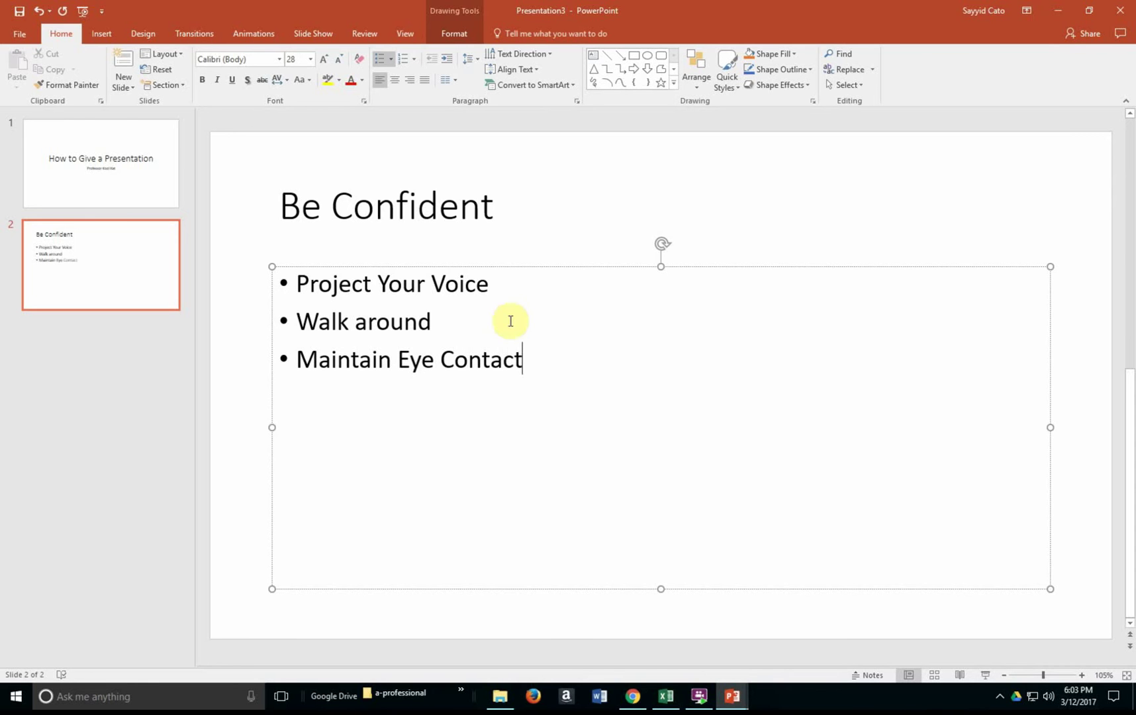
click(367, 323)
key(BackSpace)
text(A)
click(598, 352)
key(Return)
text(Know y)
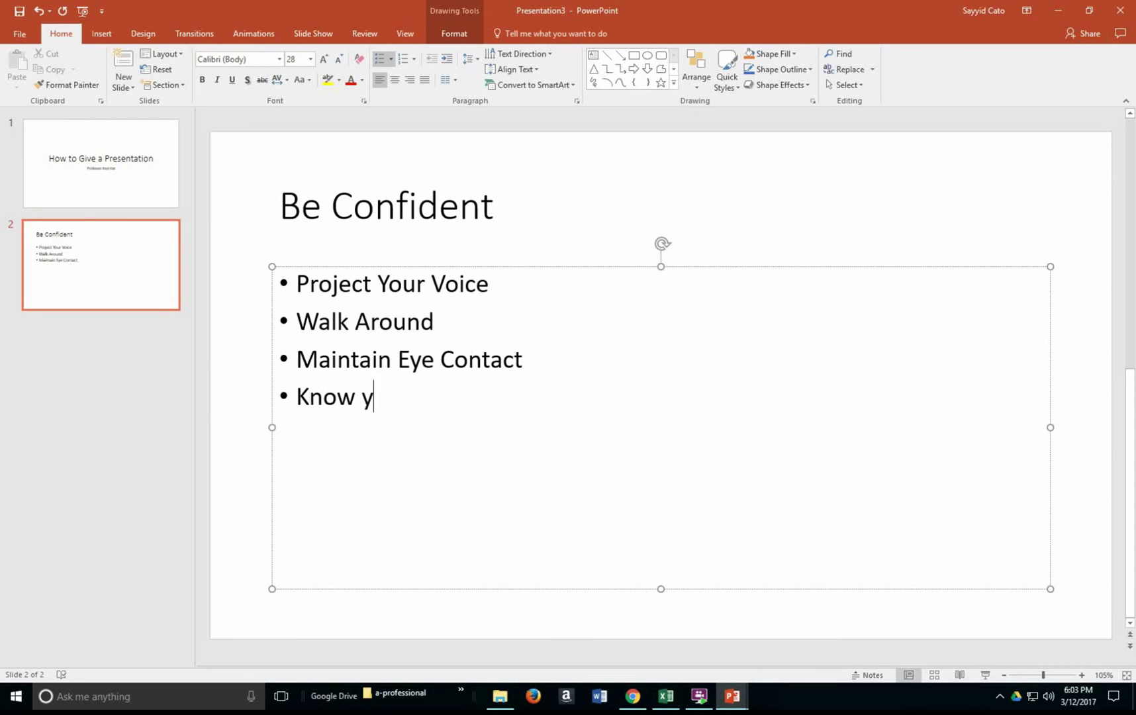
text(our data)
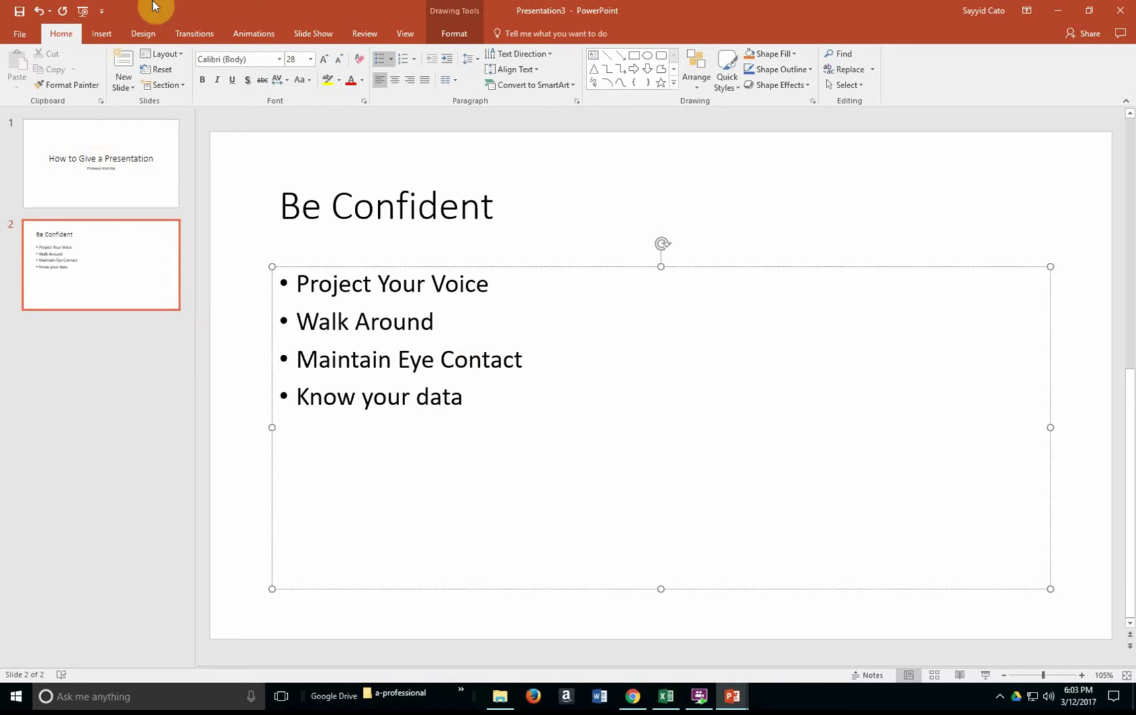
click(101, 32)
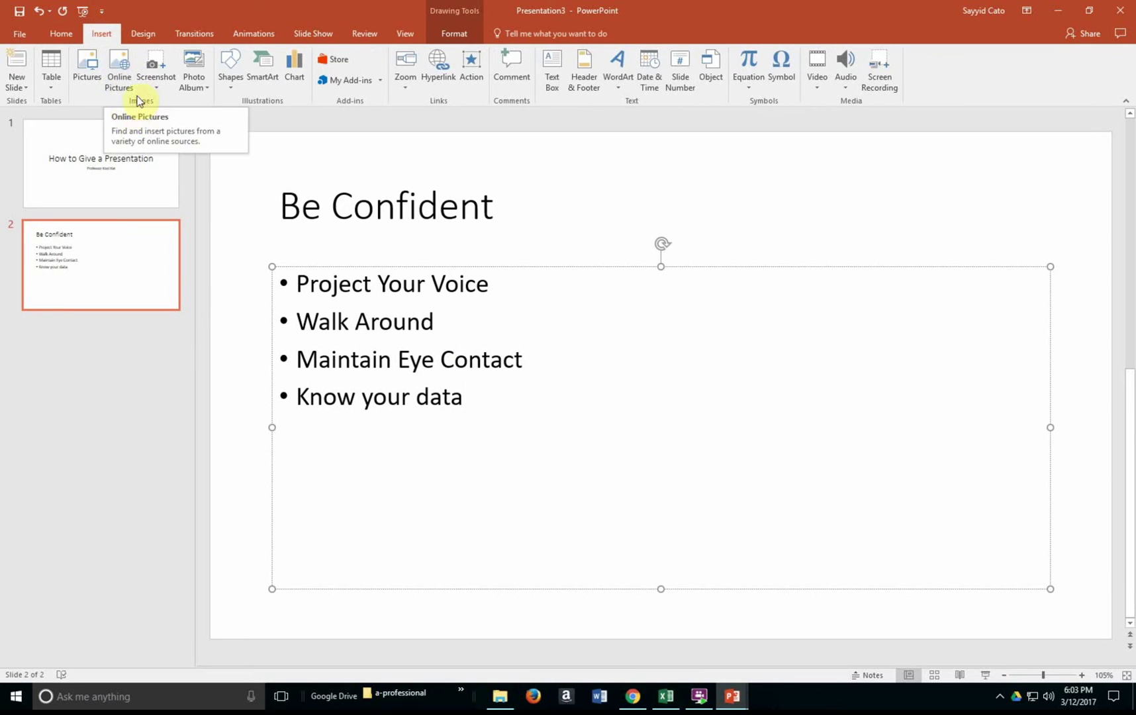
Search Bing online pictures for 'Presentation' and select the red figure at a lectern.
click(119, 78)
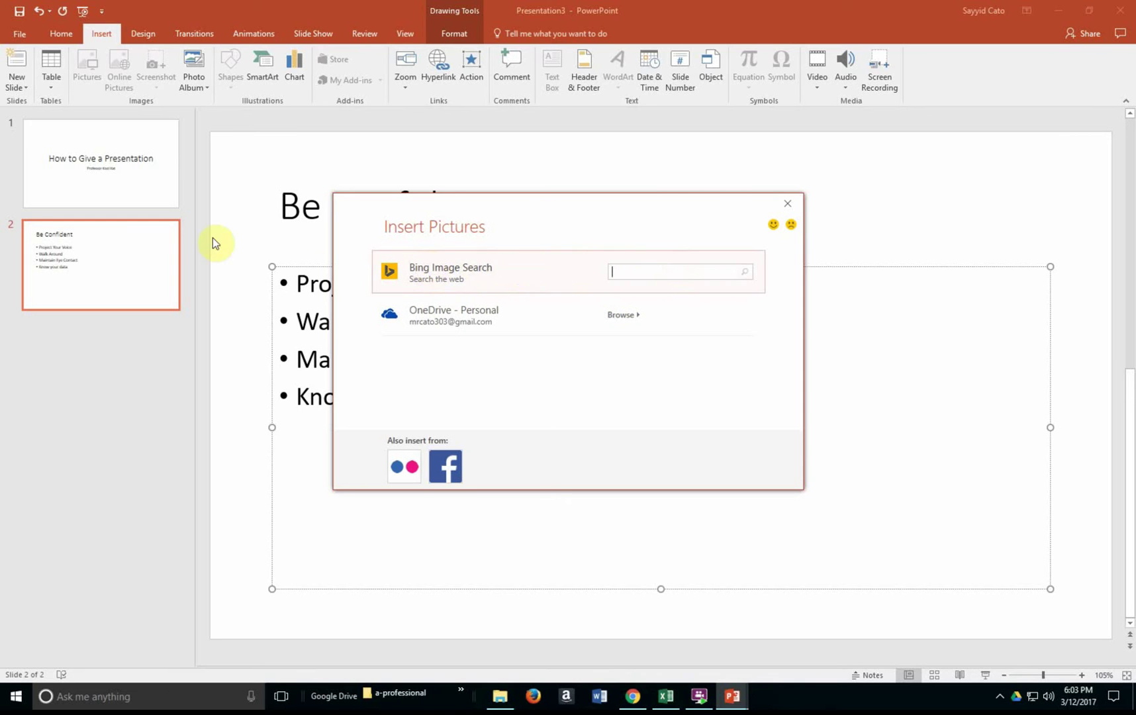
click(665, 277)
key(Return)
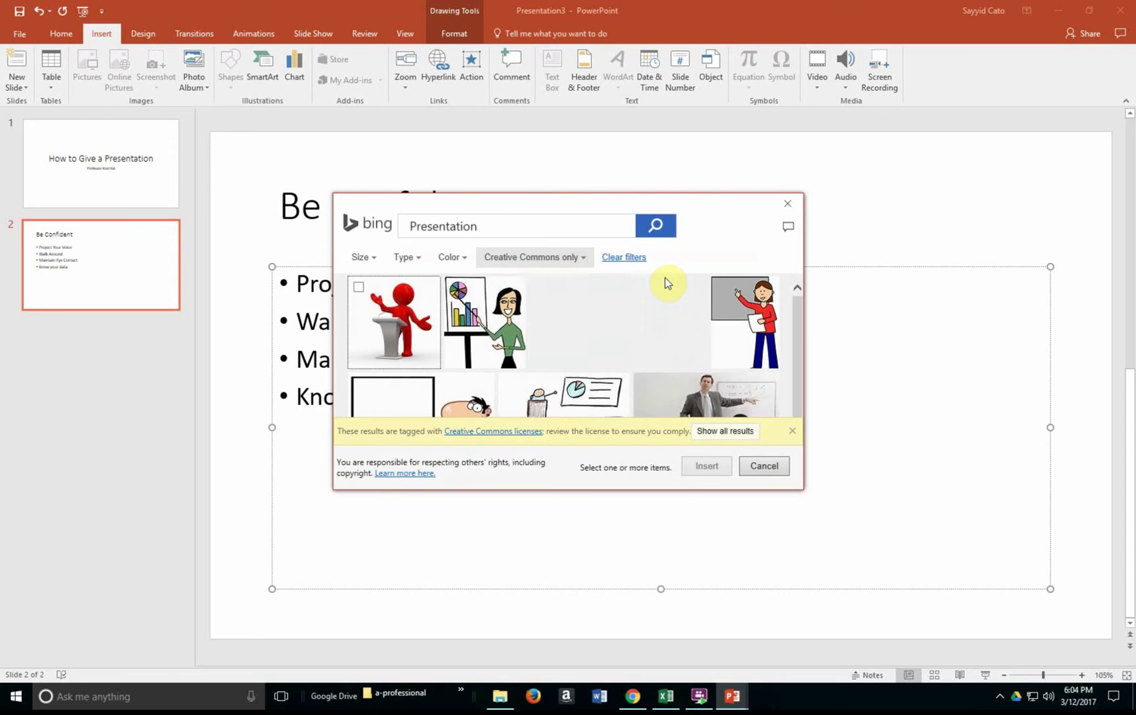
click(358, 288)
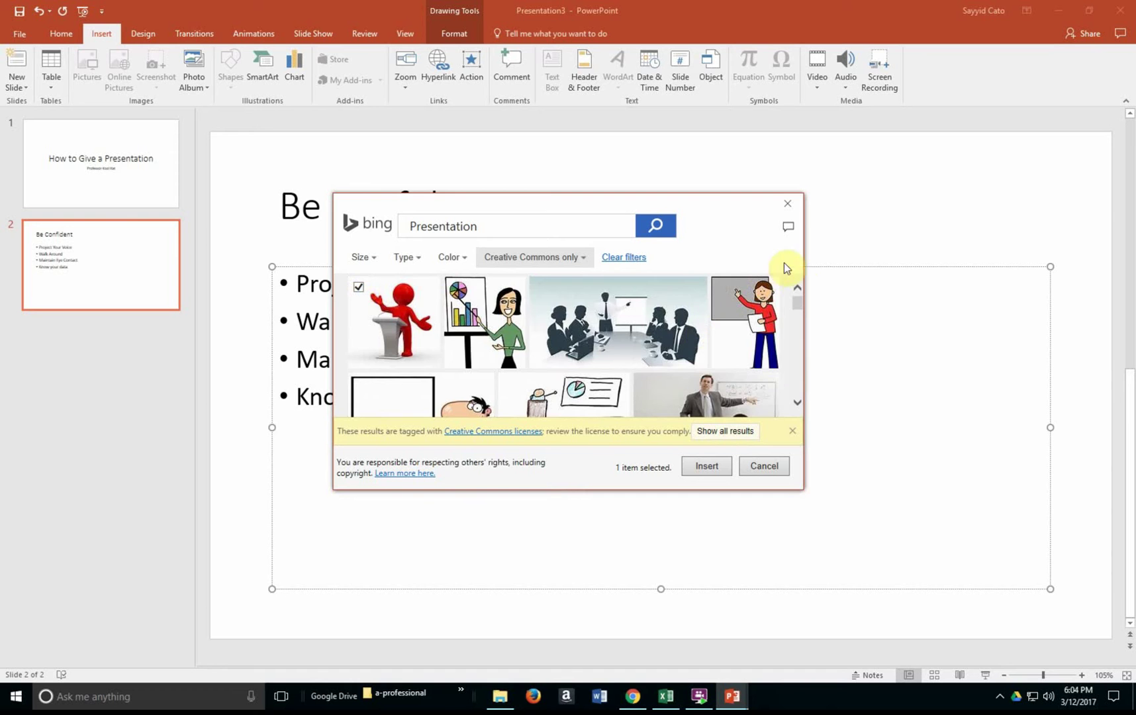
Insert the picture, place it right of the bullets, and resize it to 3.22 inches.
drag(795, 302, 796, 366)
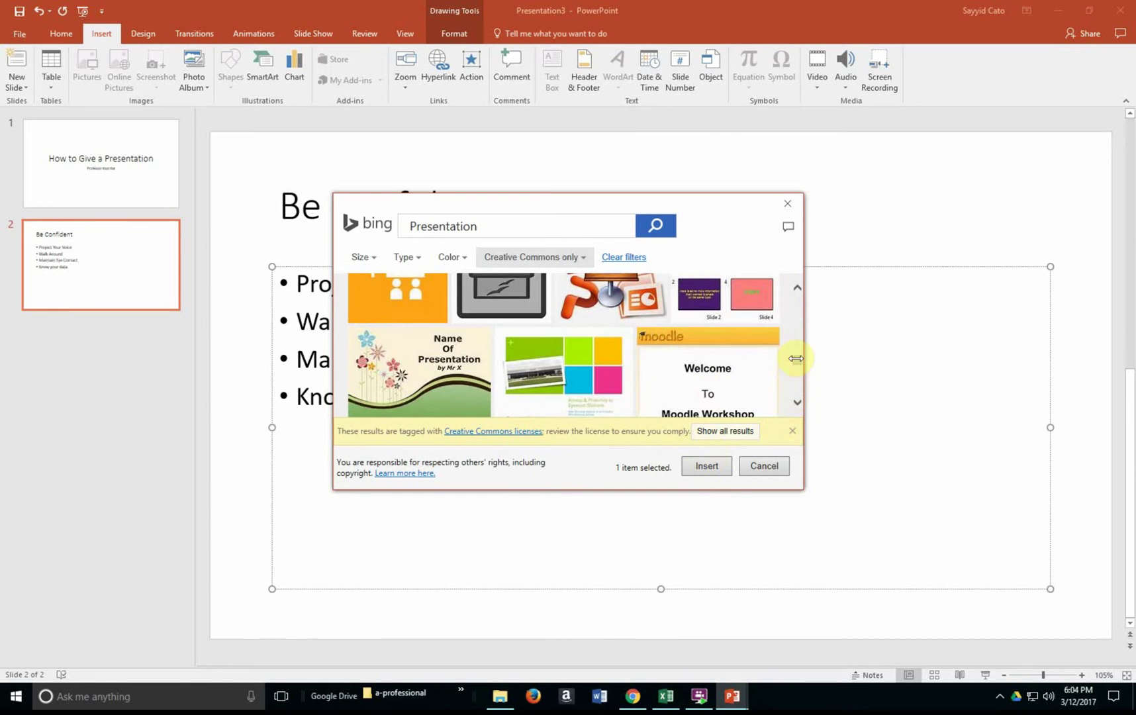
click(706, 465)
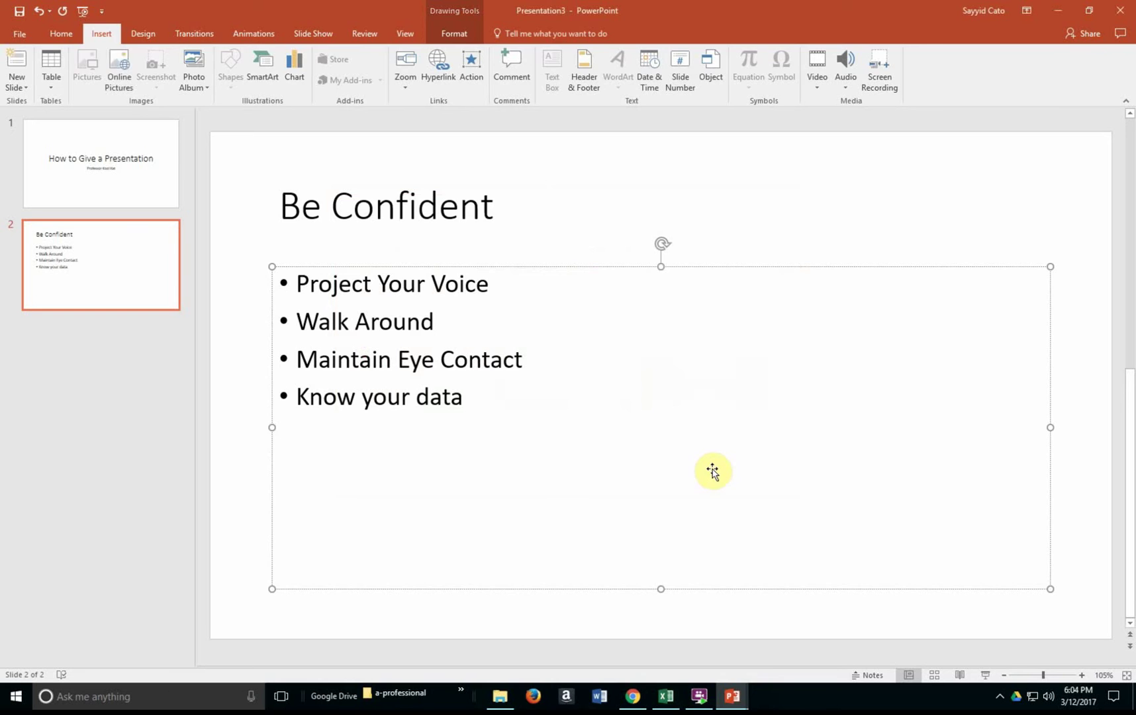
drag(661, 405, 831, 386)
drag(653, 248, 697, 274)
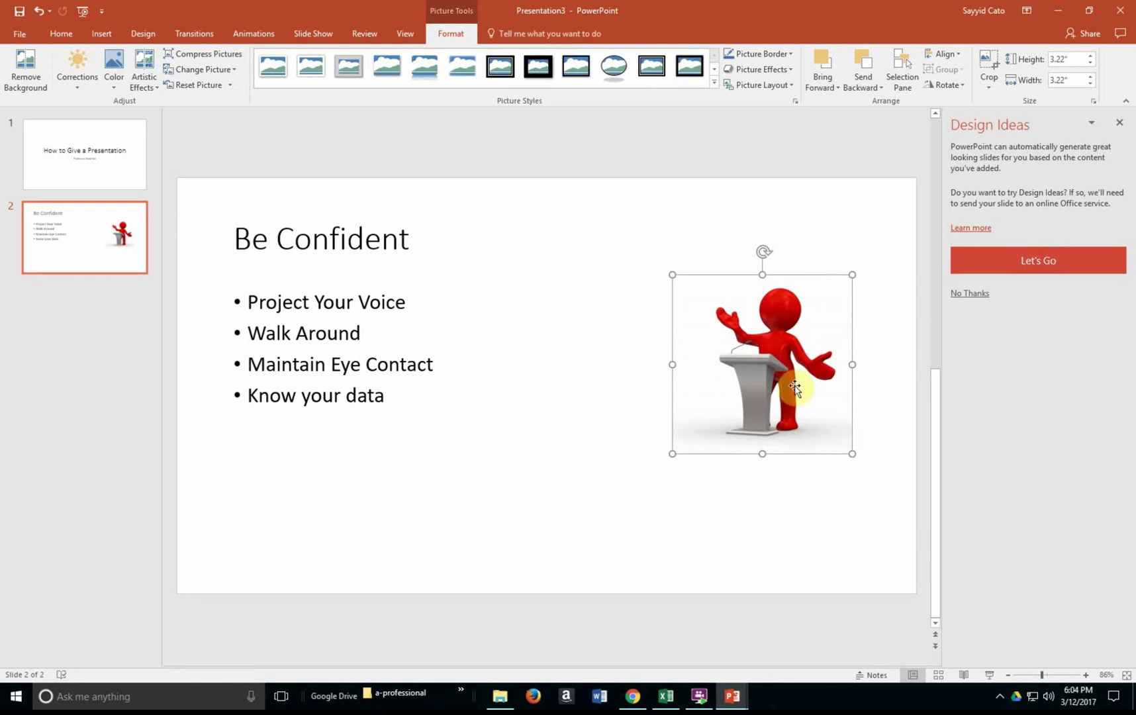
Add a third Title and Content slide titled 'Add Visual Content'.
click(101, 33)
click(61, 33)
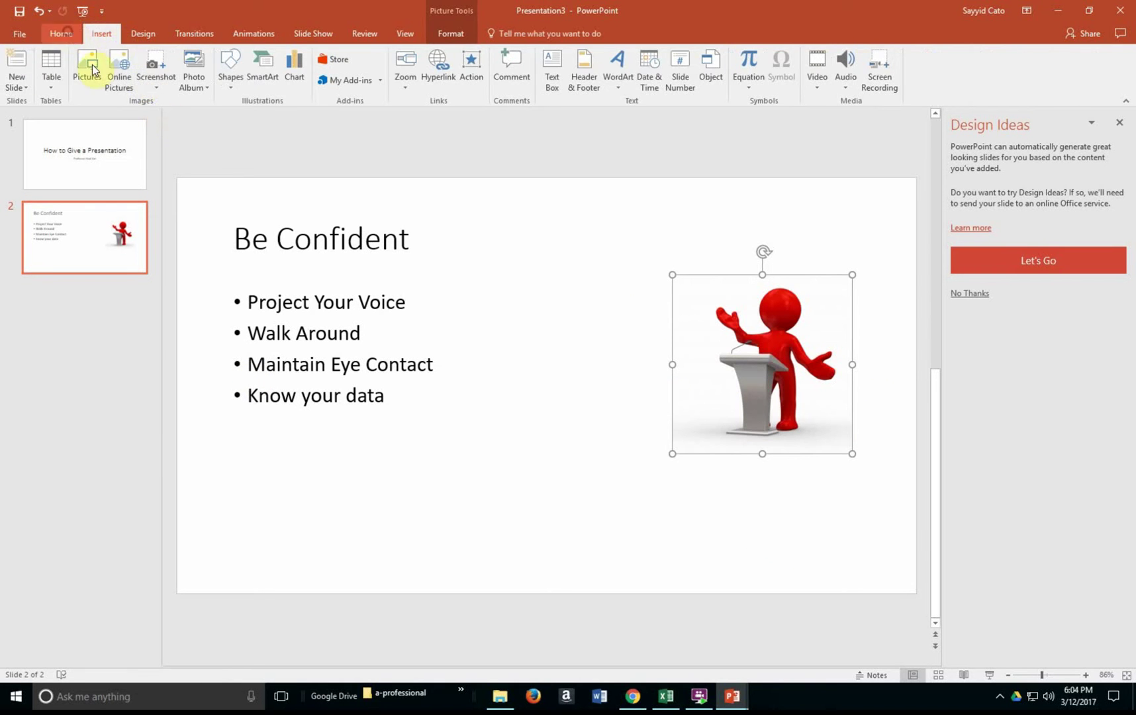
click(131, 91)
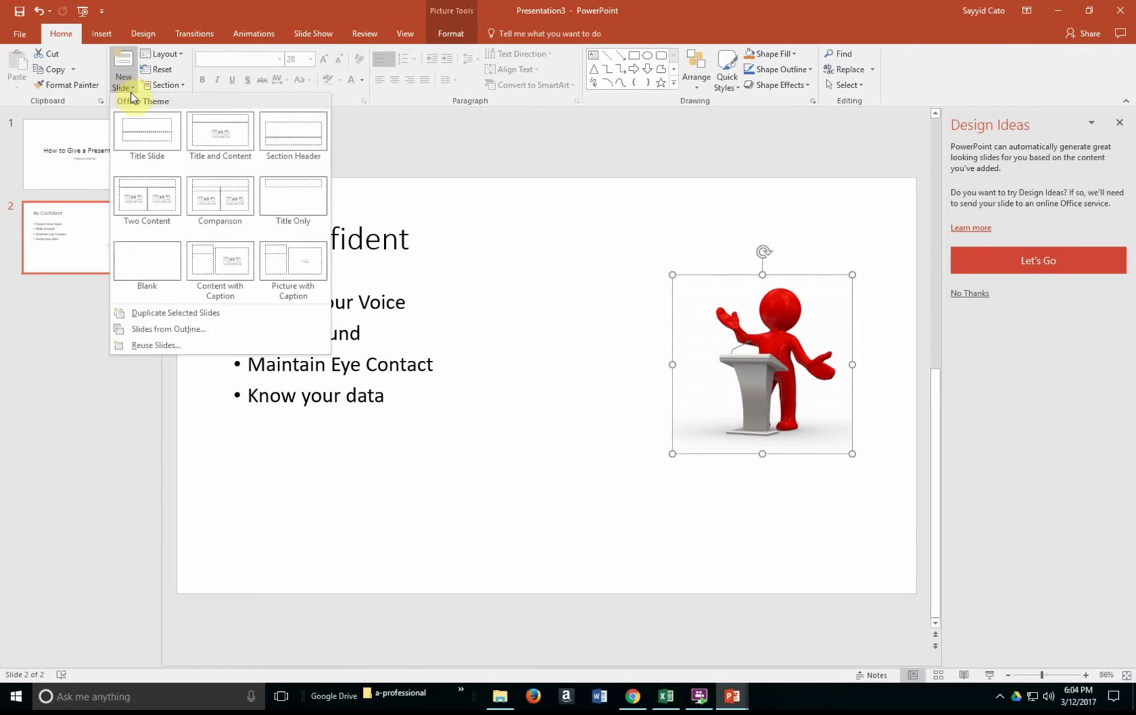
click(223, 147)
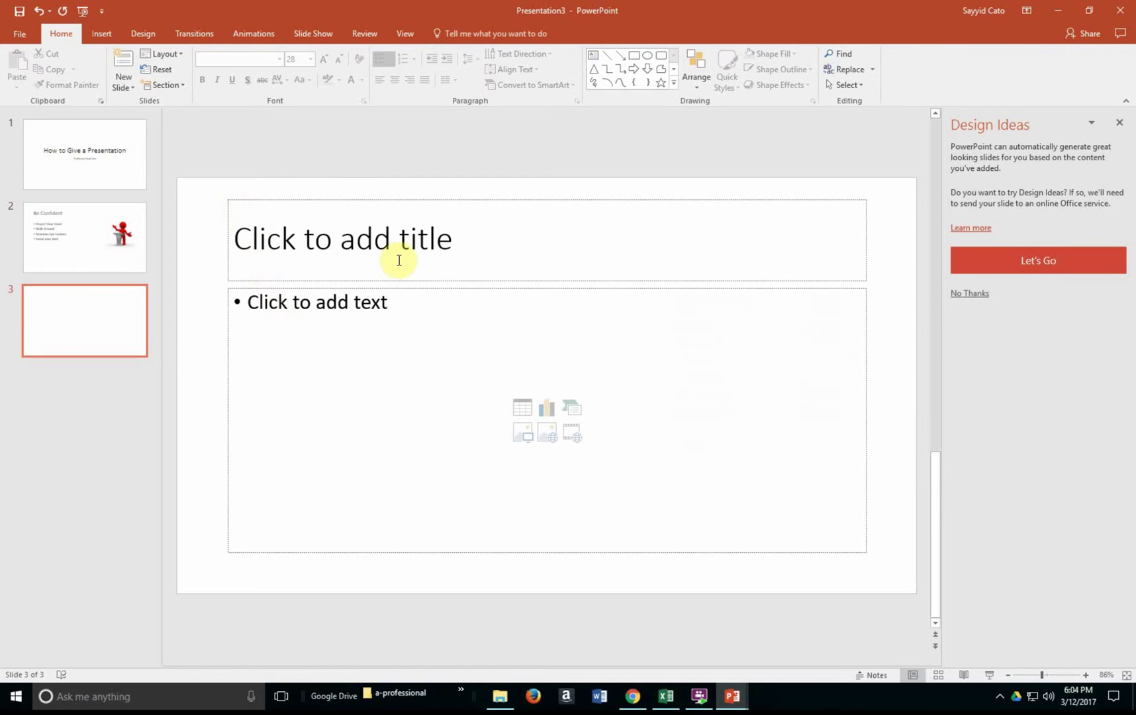
click(437, 236)
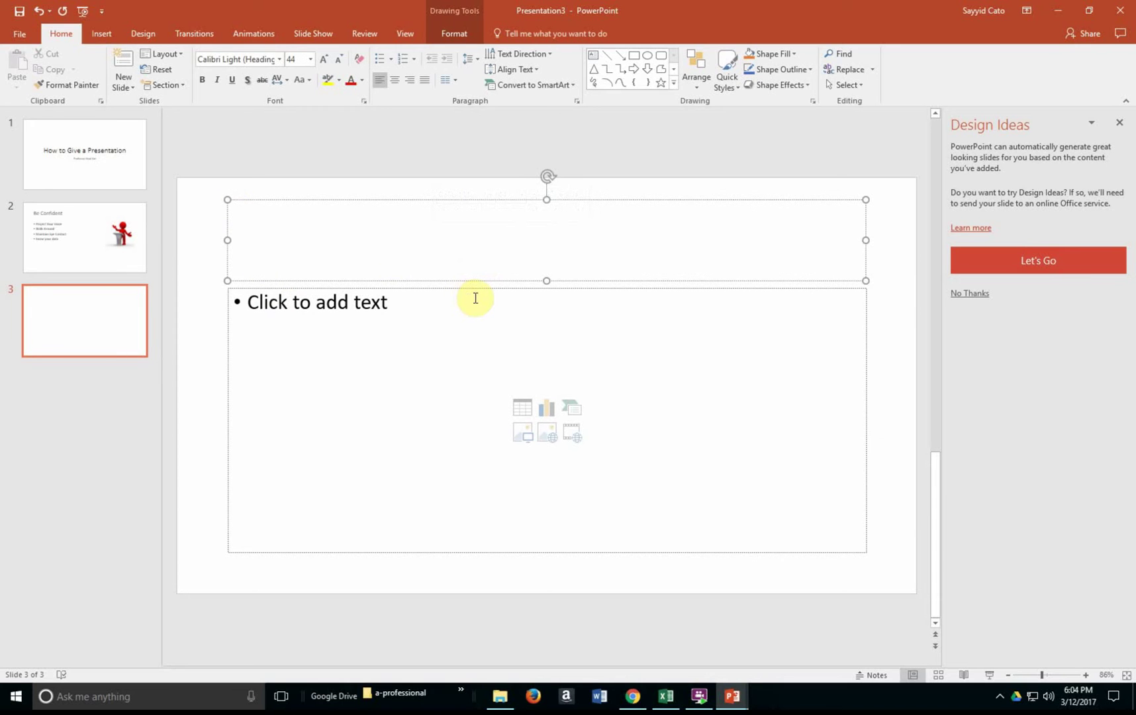
text(Ad)
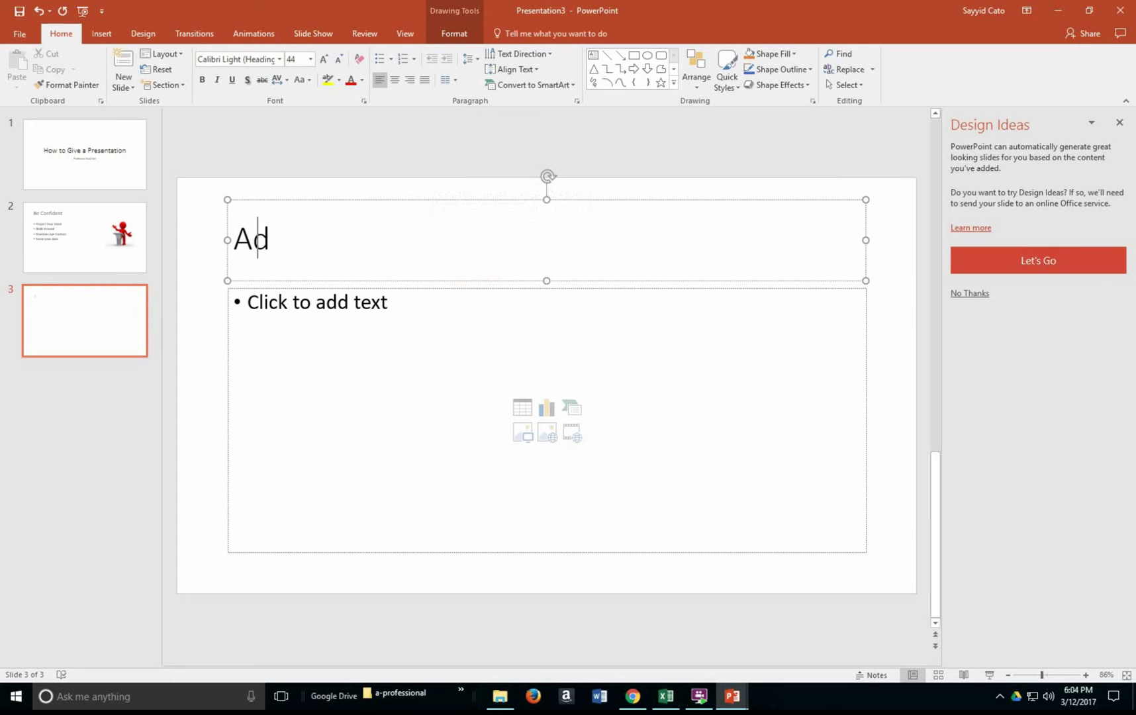
text(d Visual)
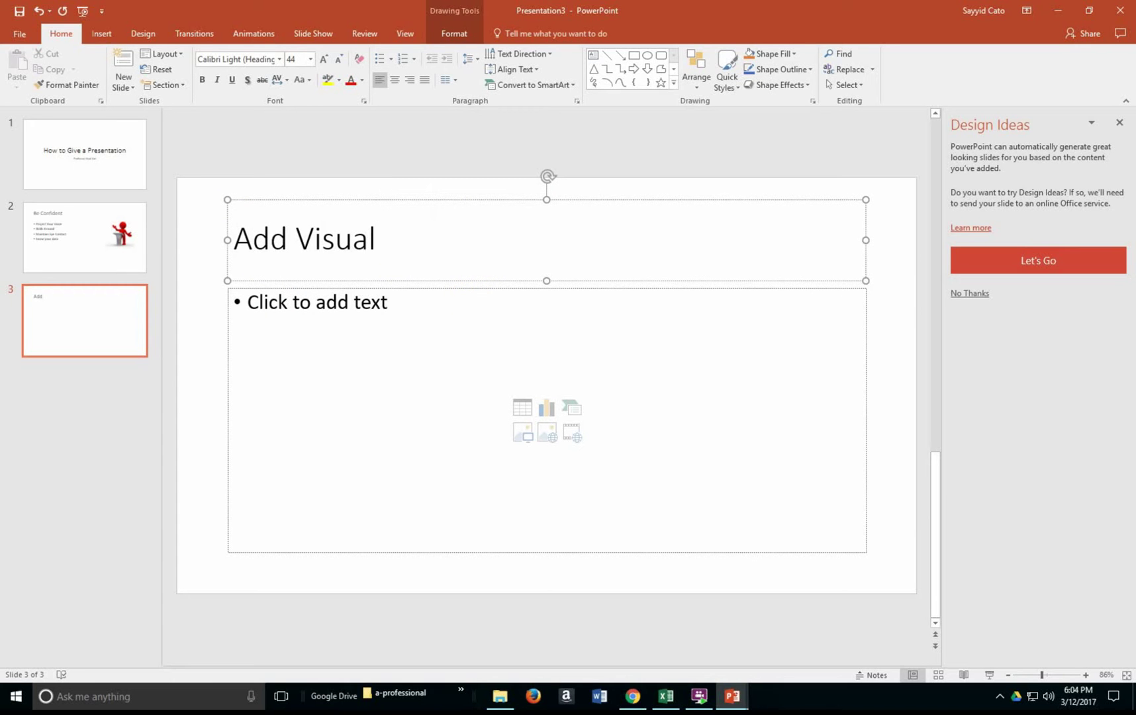
text( Content)
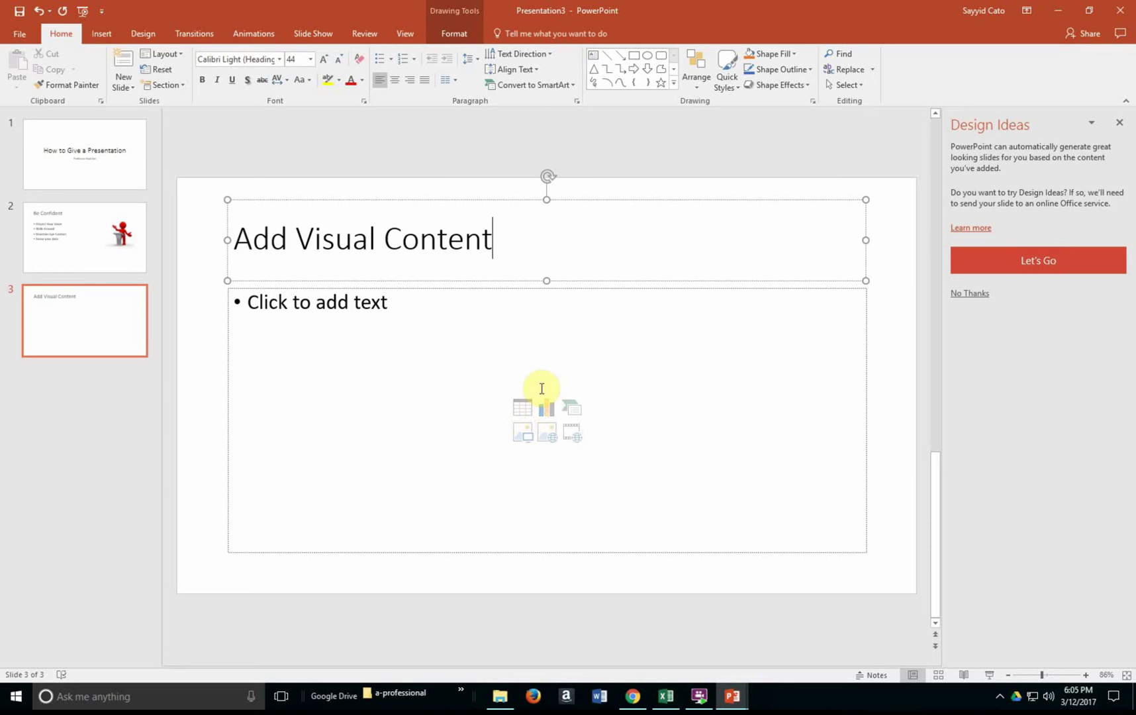
click(552, 410)
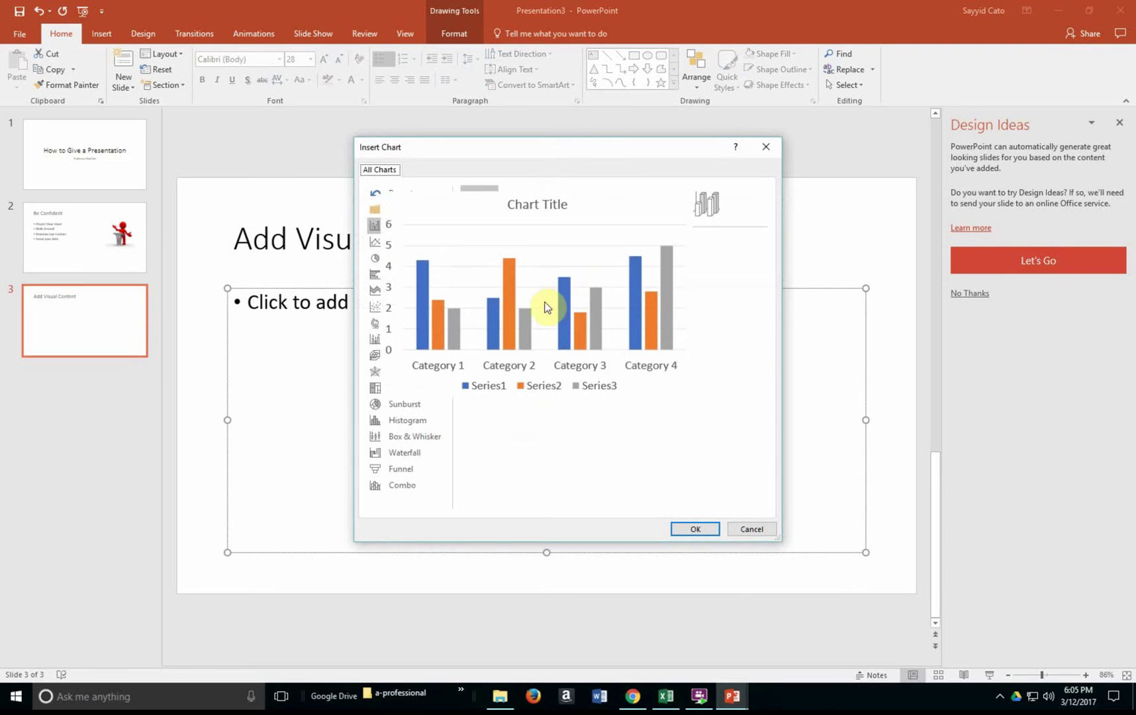
Insert a Clustered Column chart, review its placeholder data, and close the data sheet.
mouse_move(546, 324)
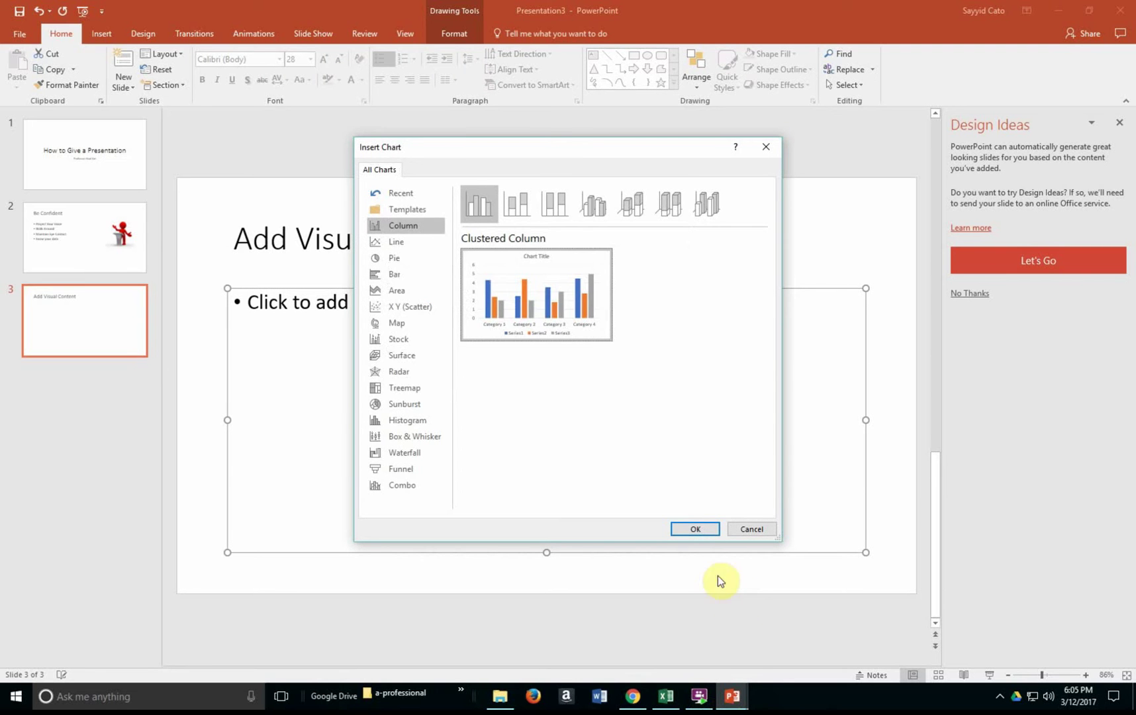
click(693, 528)
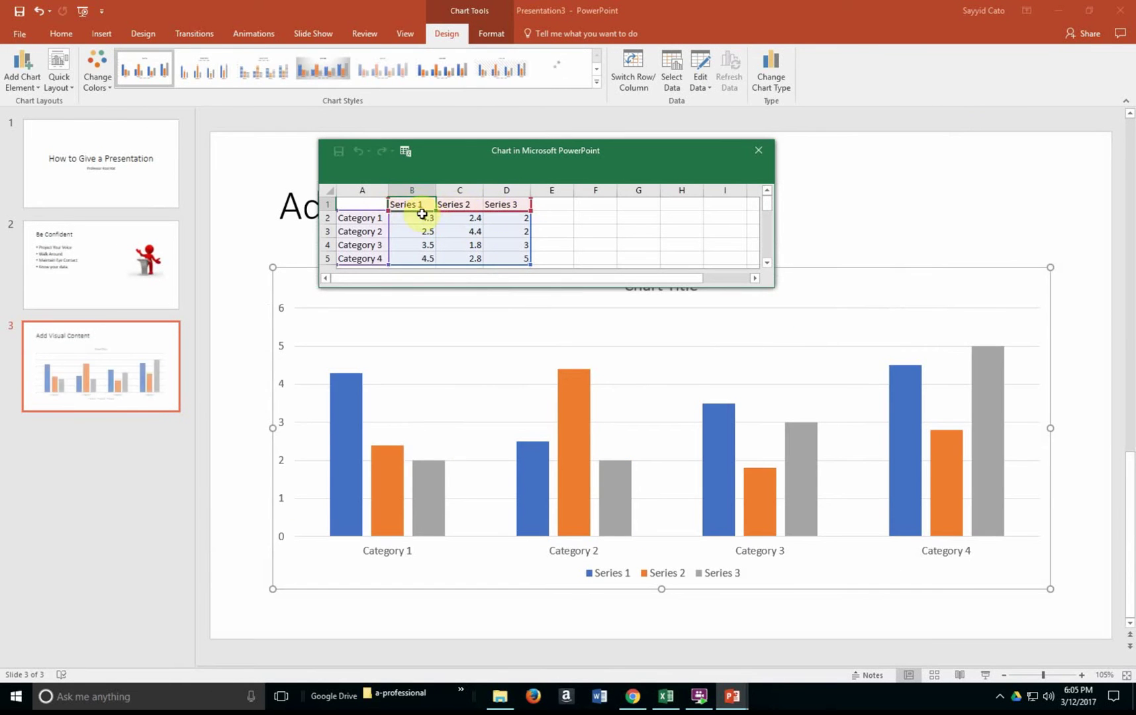
click(352, 232)
drag(355, 245, 354, 257)
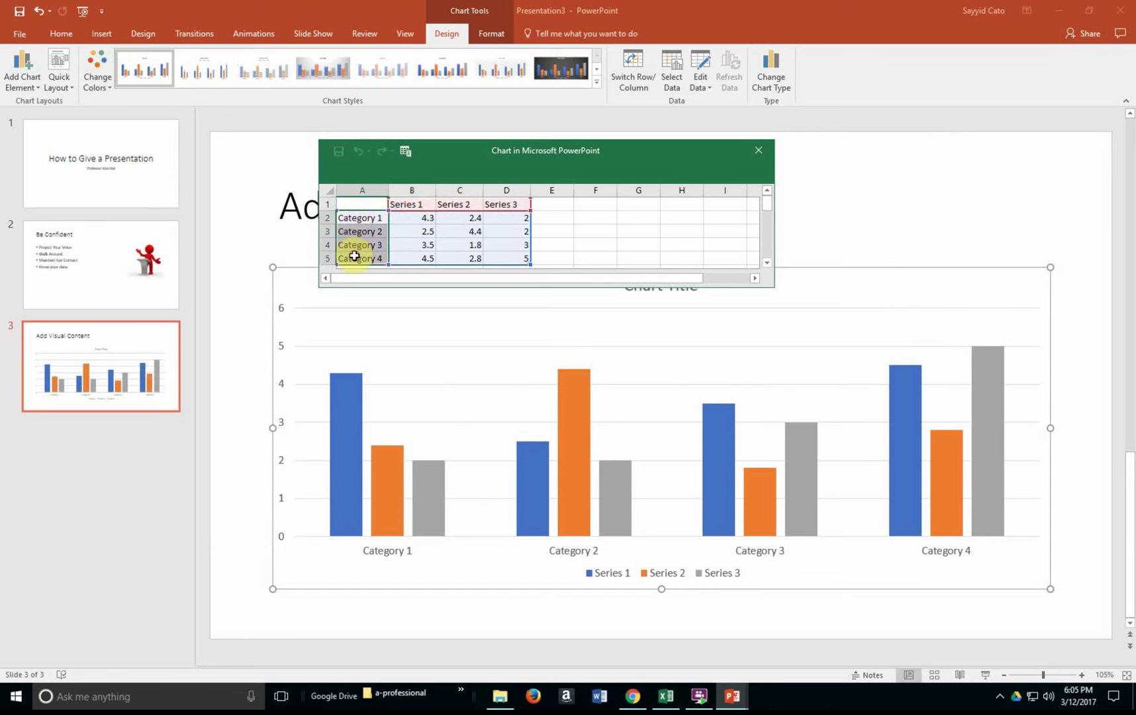
drag(431, 203, 504, 207)
drag(408, 218, 538, 248)
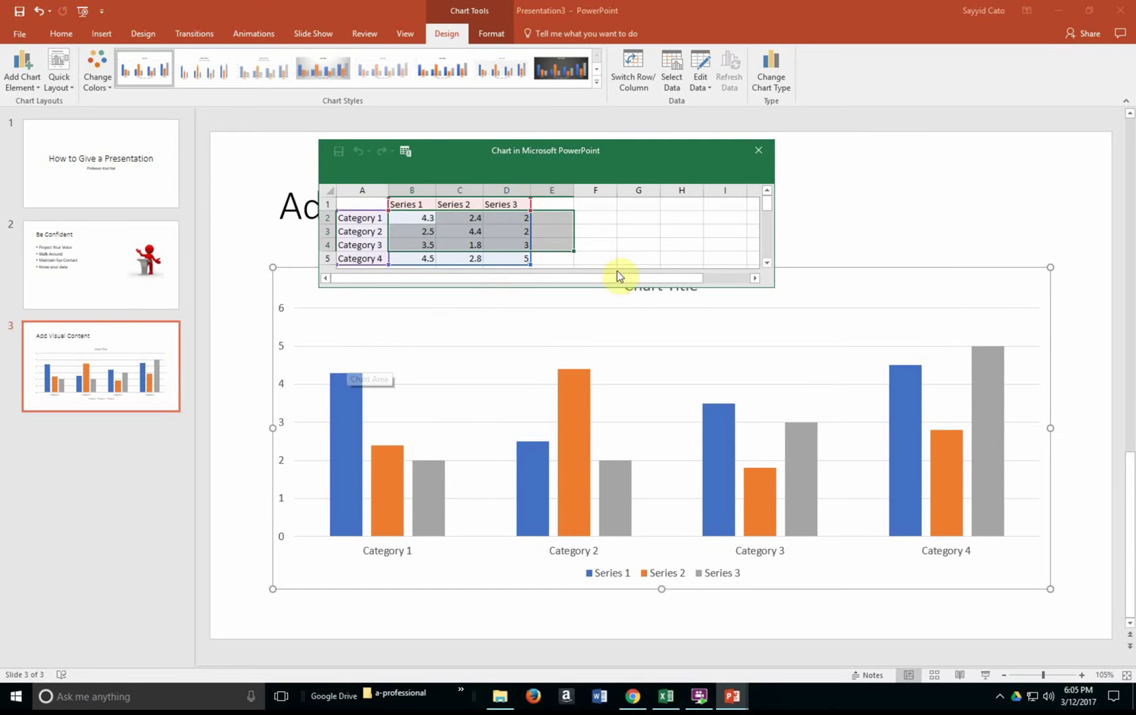
click(755, 147)
Shrink the column chart into the slide's lower-right corner.
click(664, 284)
double_click(647, 286)
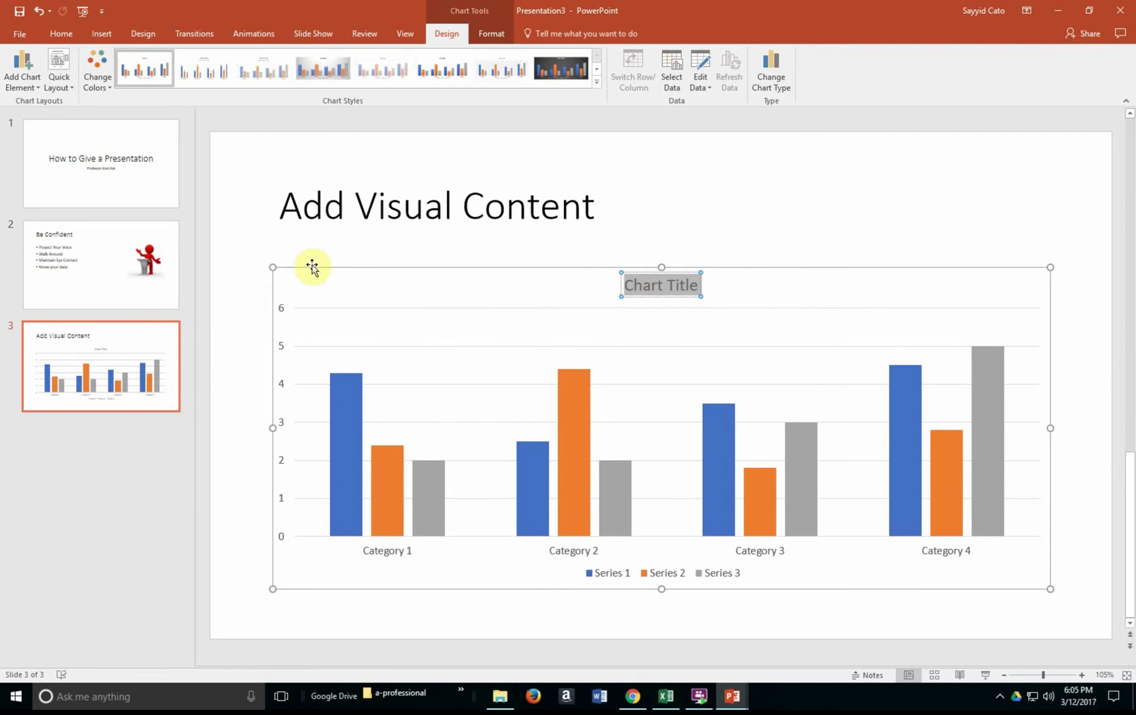
click(338, 286)
drag(273, 266, 742, 398)
click(293, 286)
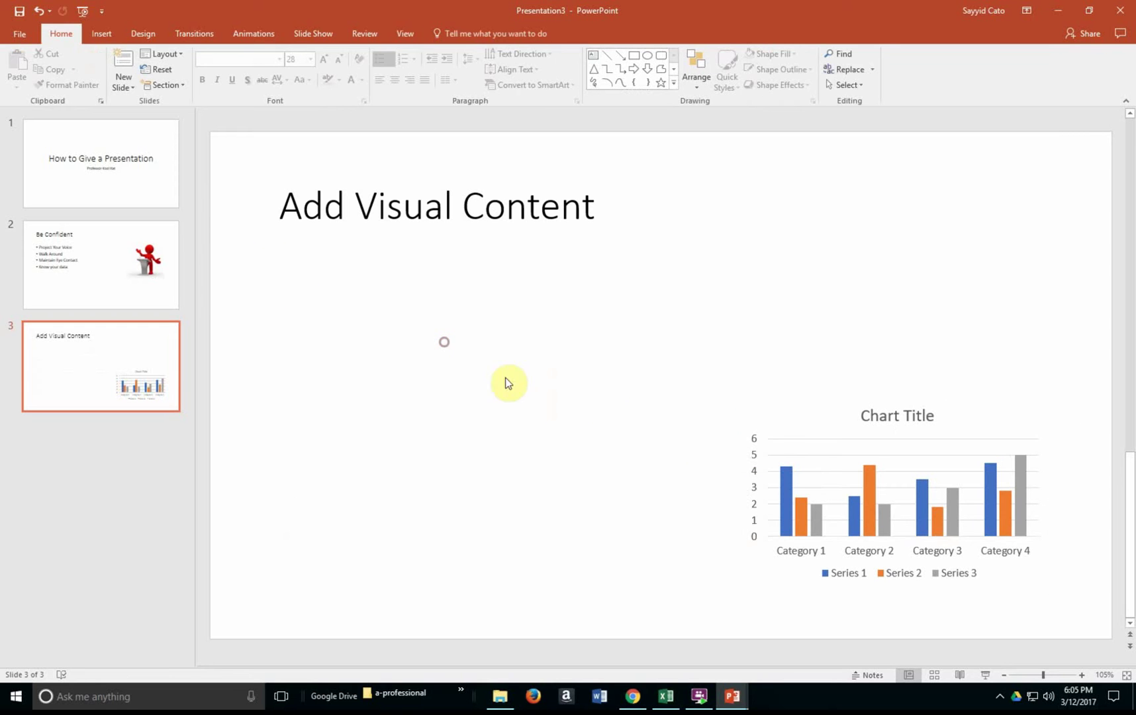
click(784, 439)
click(389, 341)
click(906, 507)
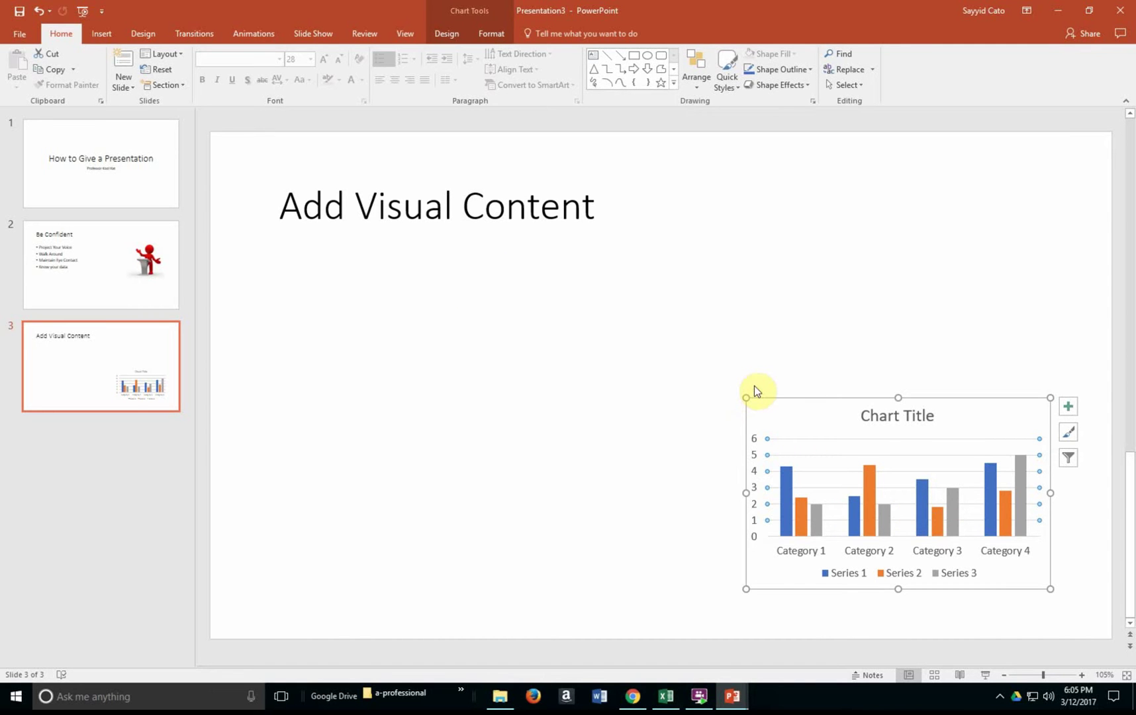
click(101, 35)
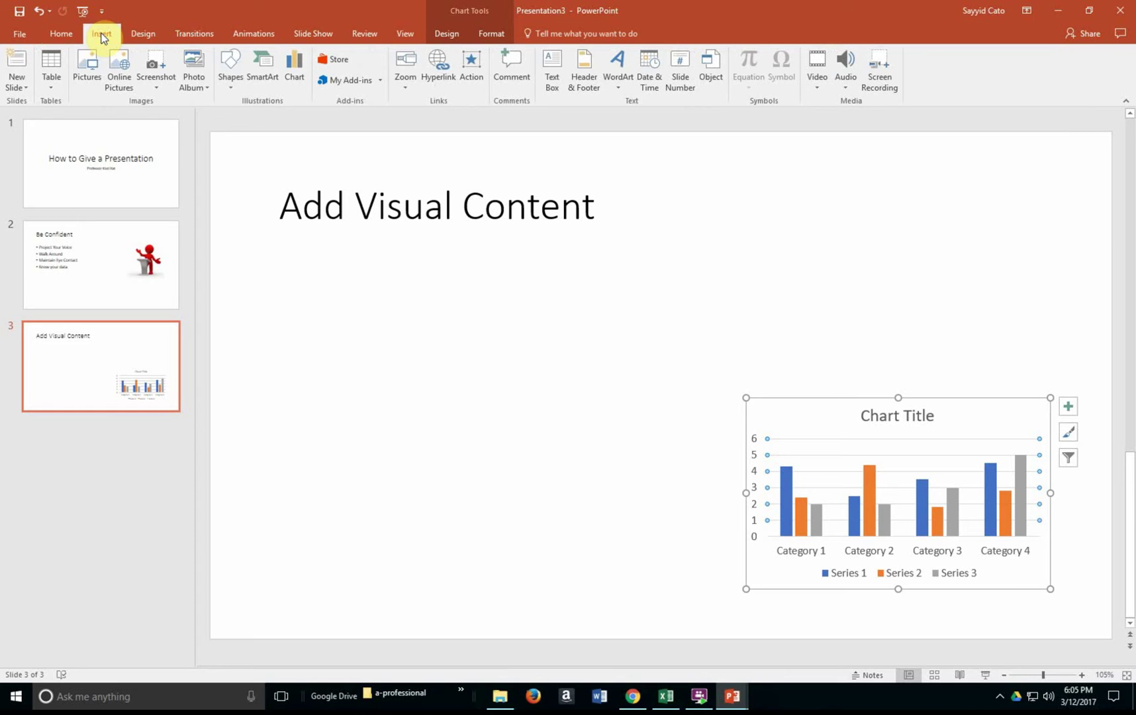
Draw a text box left of the chart and type 'This chart represents sales for the past year.'.
click(552, 70)
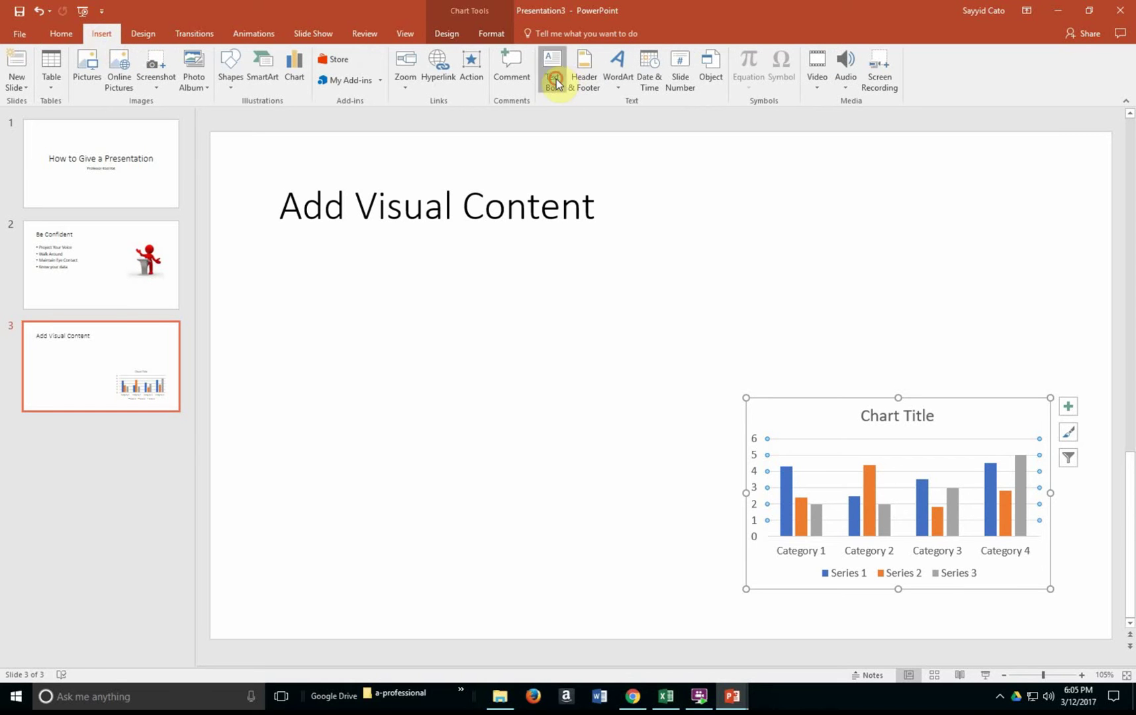
mouse_move(305, 289)
mouse_down()
mouse_move(532, 360)
mouse_move(676, 513)
mouse_move(674, 534)
mouse_up()
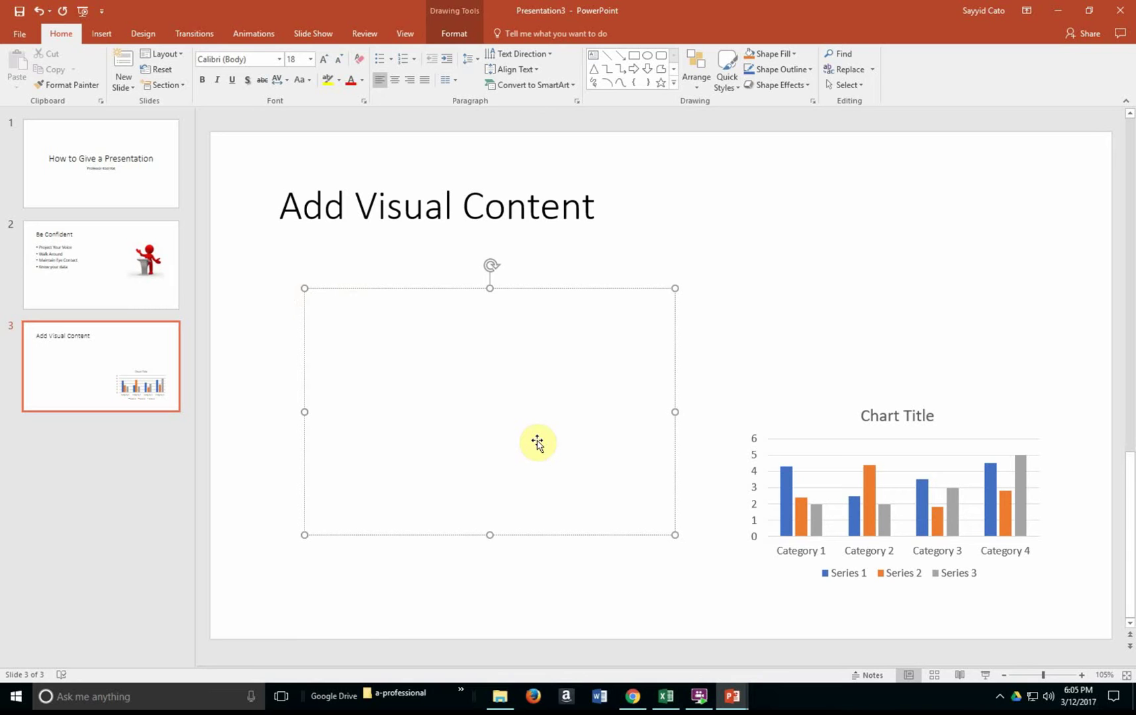
text(T)
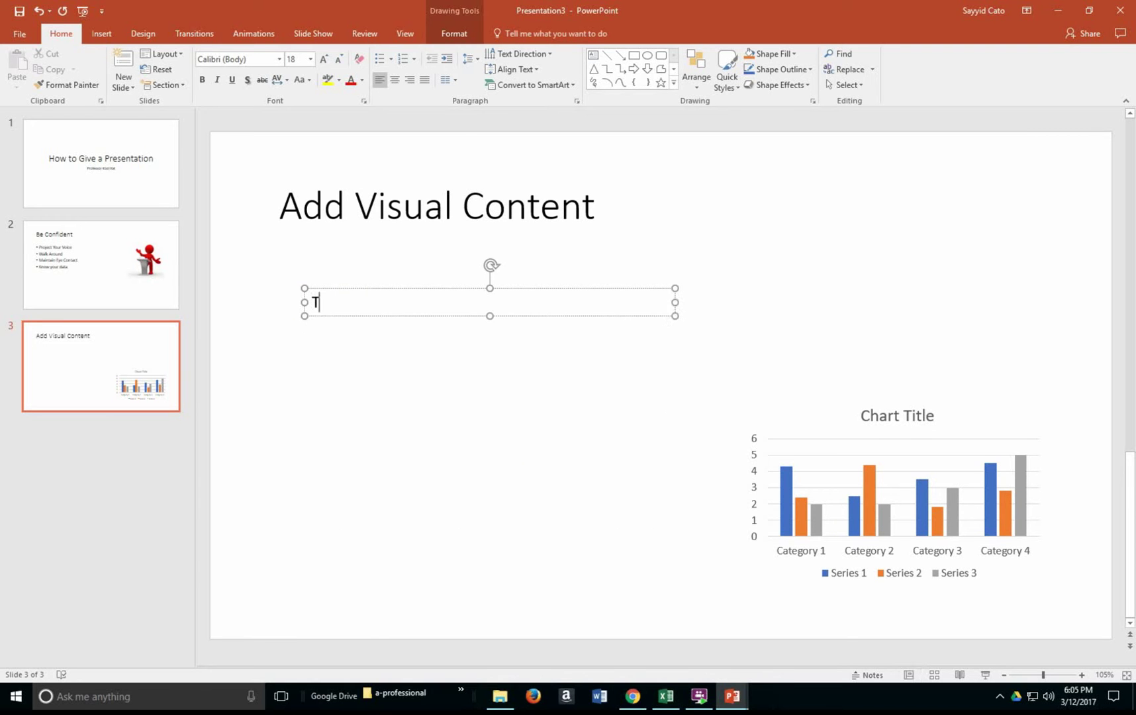
text(his Vh)
text(art)
key(BackSpace)
key(BackSpace)
key(BackSpace)
key(BackSpace)
text(hart represents)
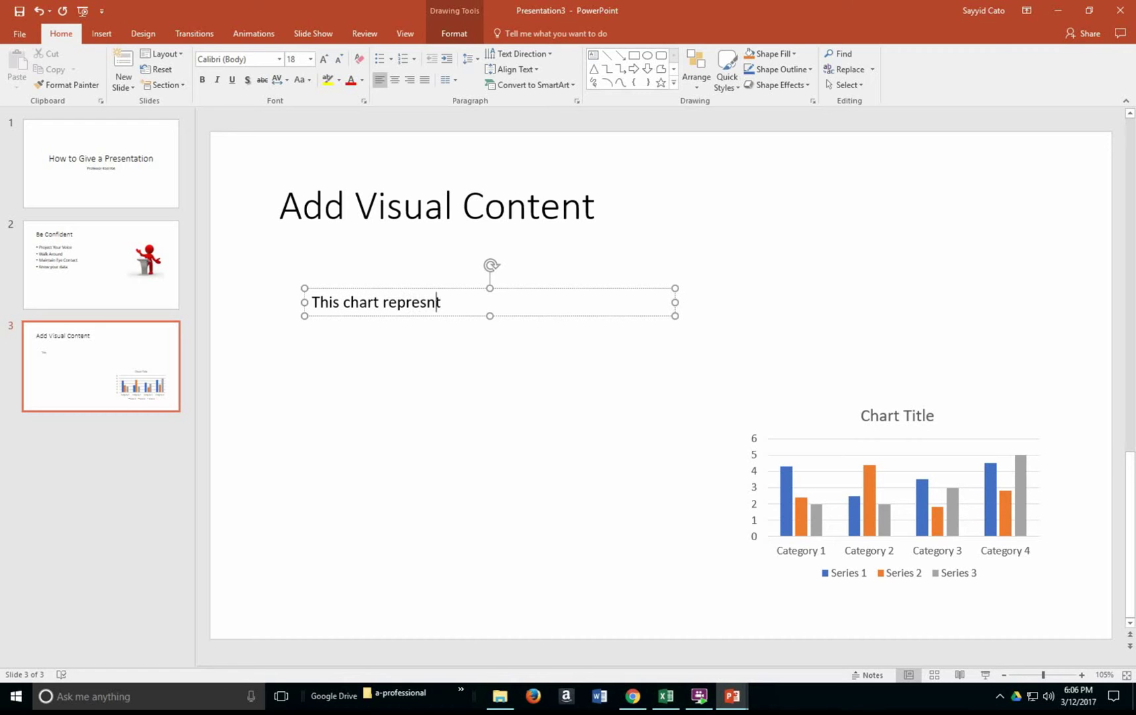
text( sales fo)
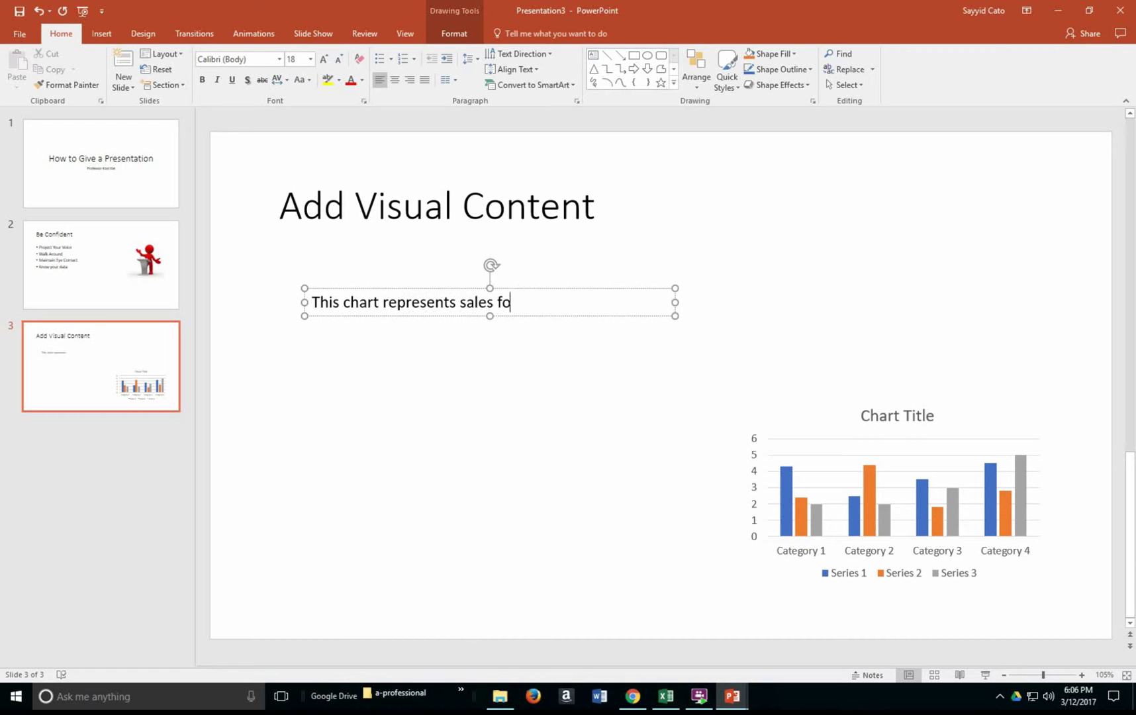
key(BackSpace)
key(BackSpace)
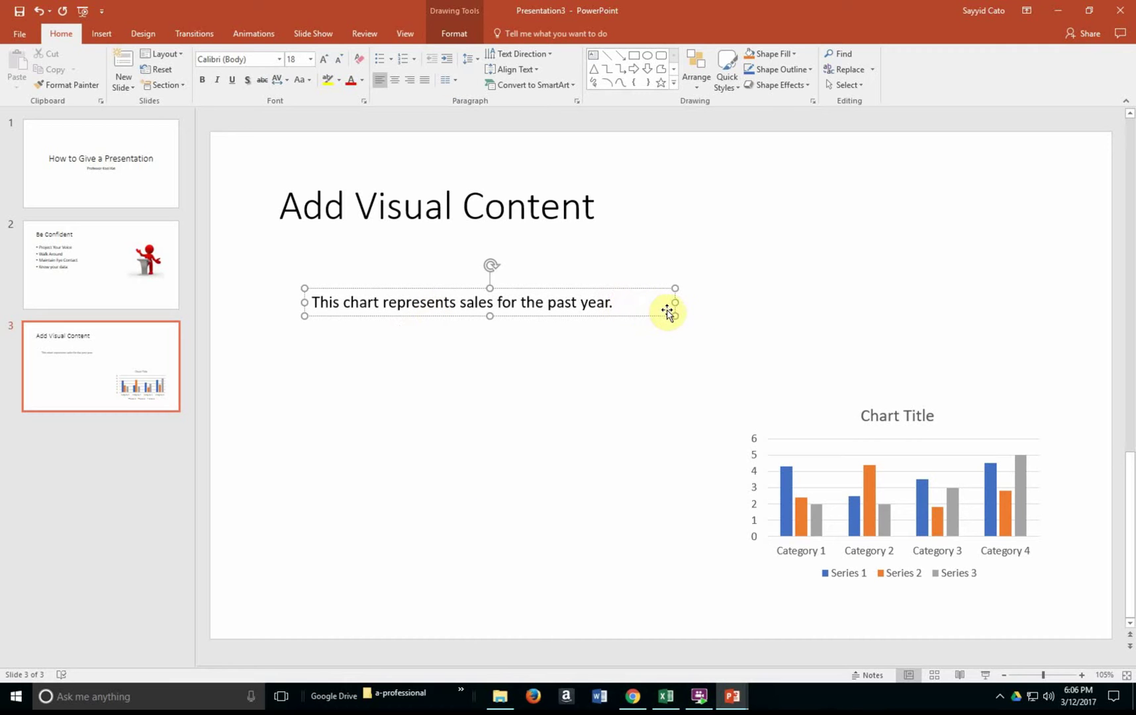
Add a second sales line and a third line beginning 'Next year will include larger'.
key(Return)
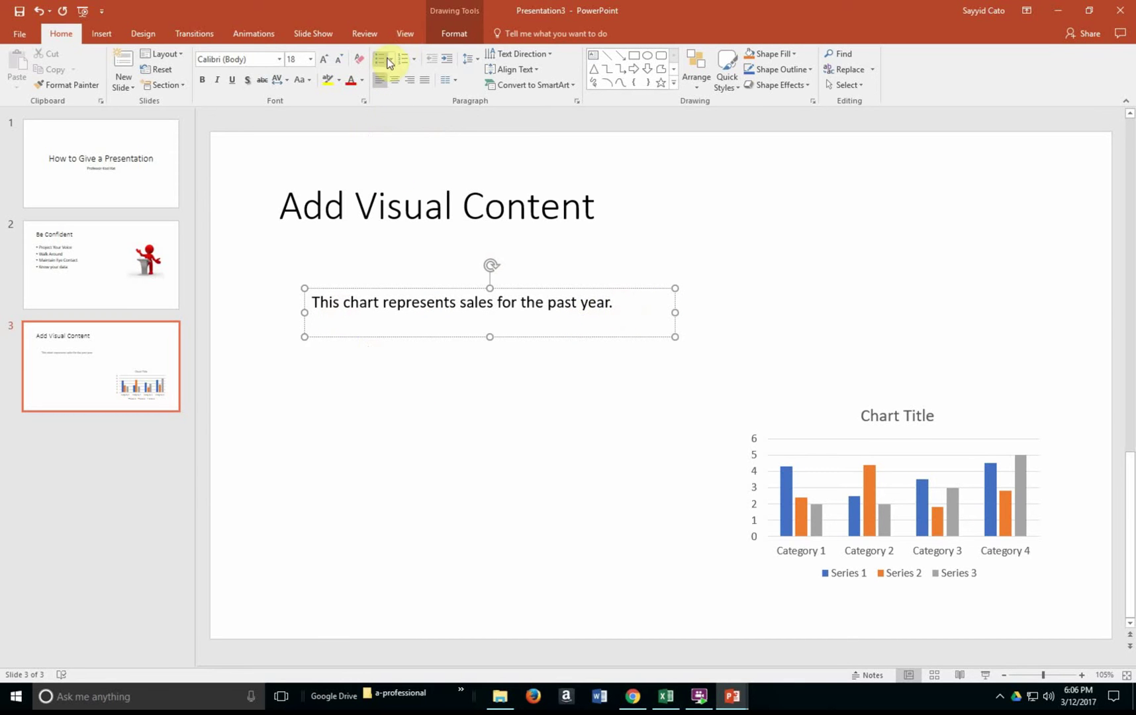
text(Sal)
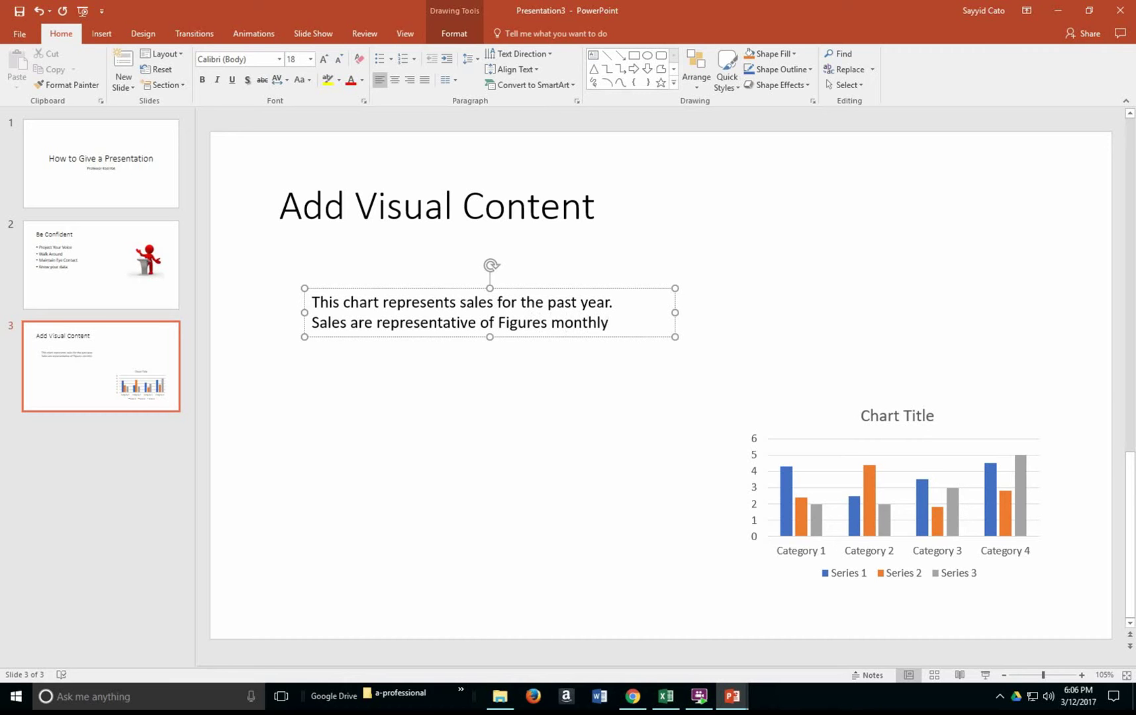
key(Return)
text(Next year)
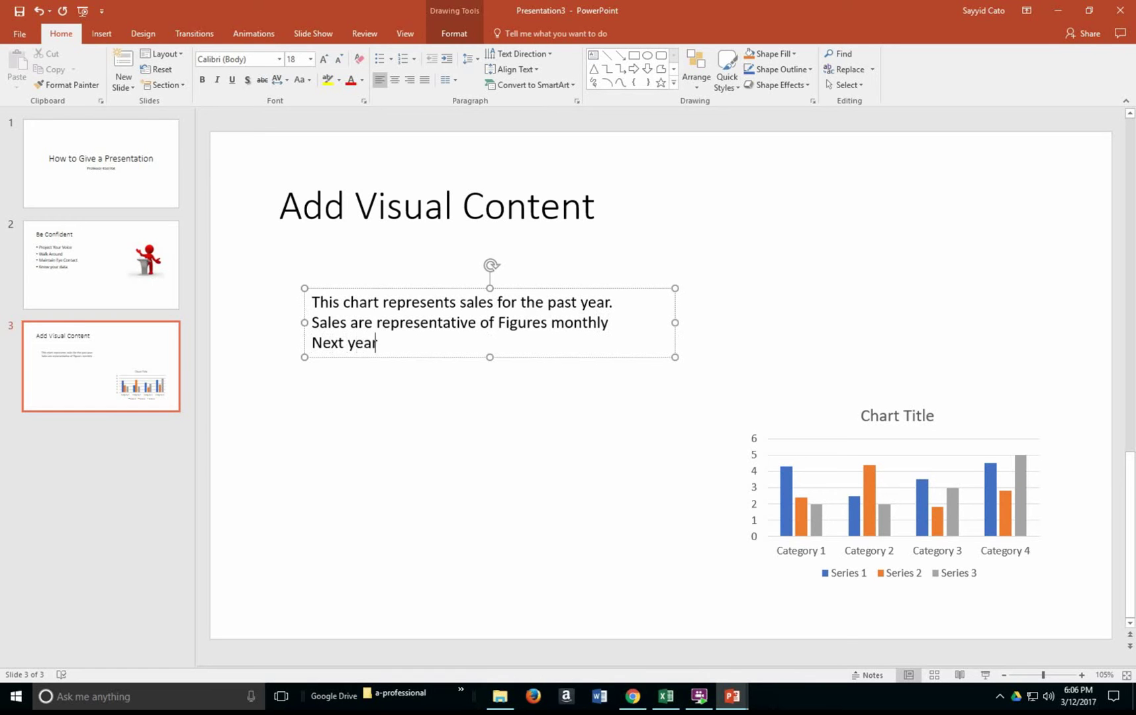
key(BackSpace)
key(BackSpace)
key(BackSpace)
text(ll include )
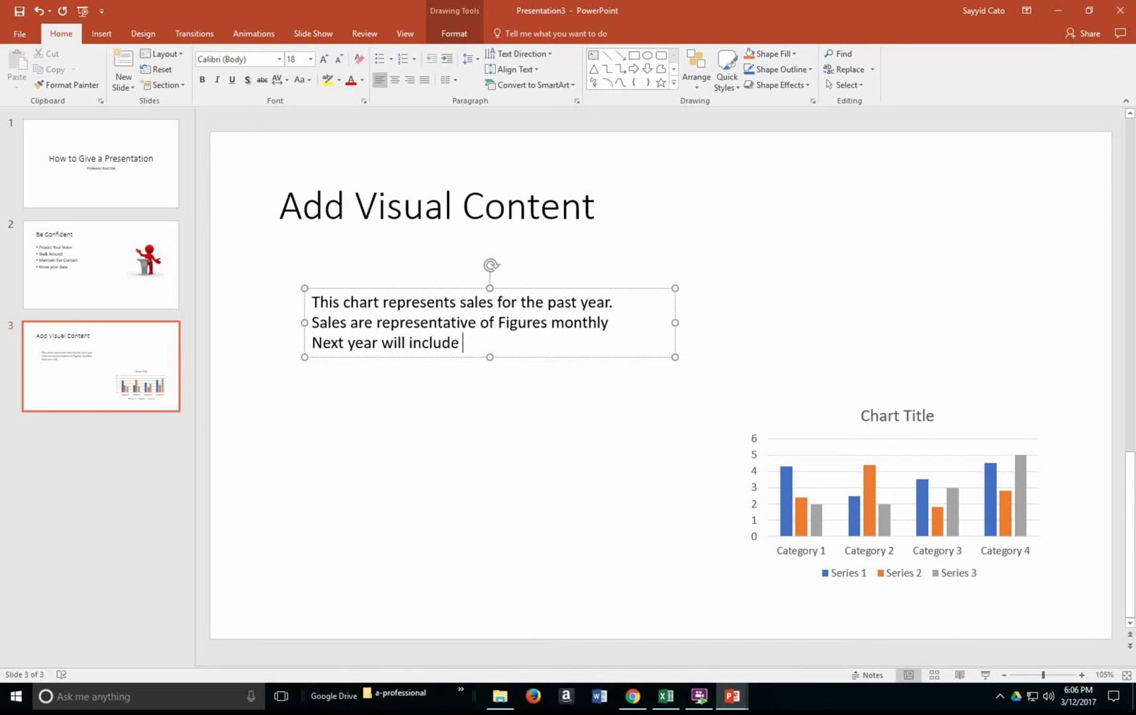
text(larger percentages)
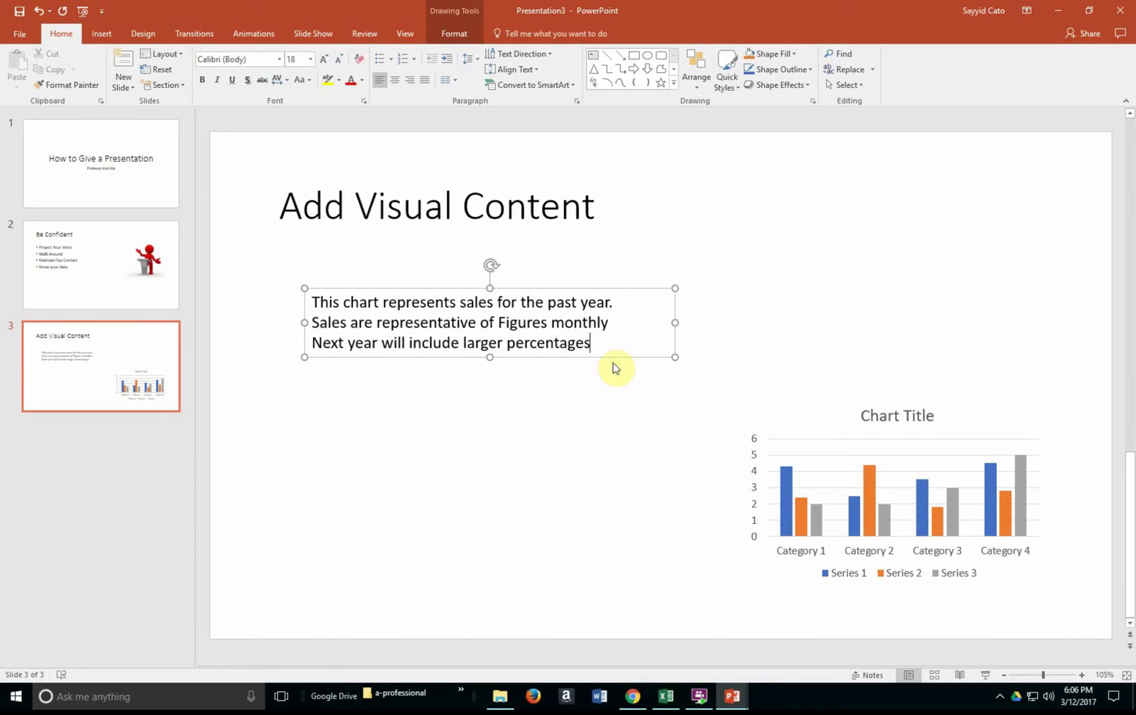
Apply bullets to all three lines of the text box.
click(669, 317)
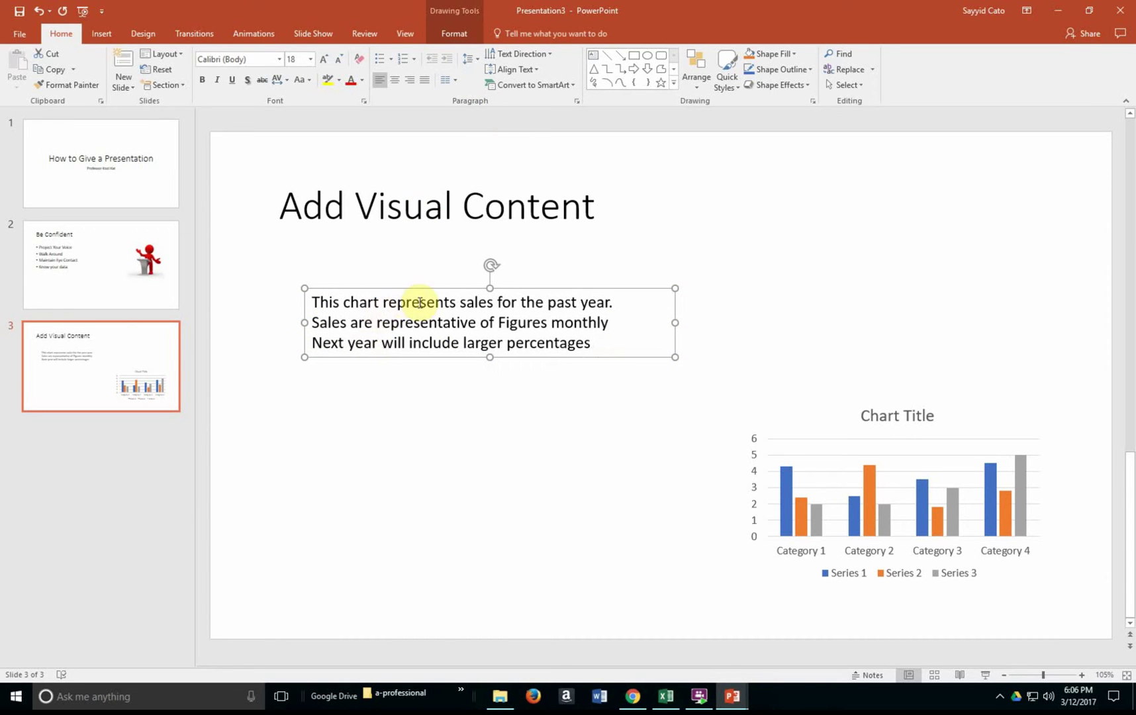
click(385, 60)
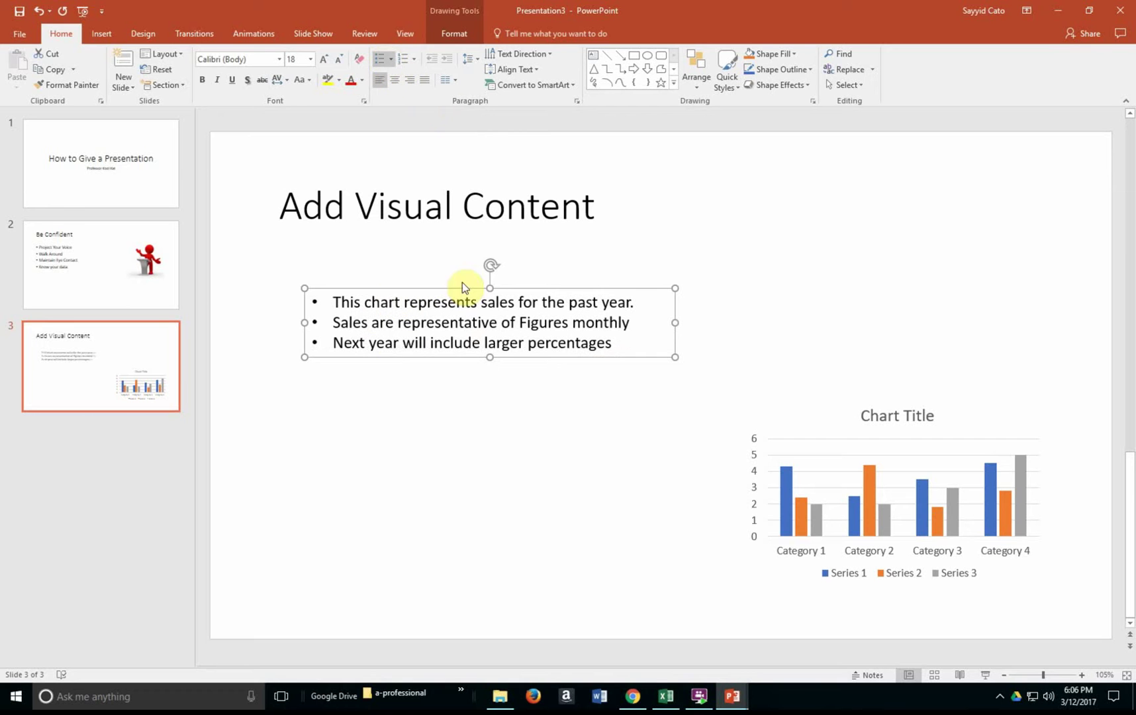
right_click(533, 313)
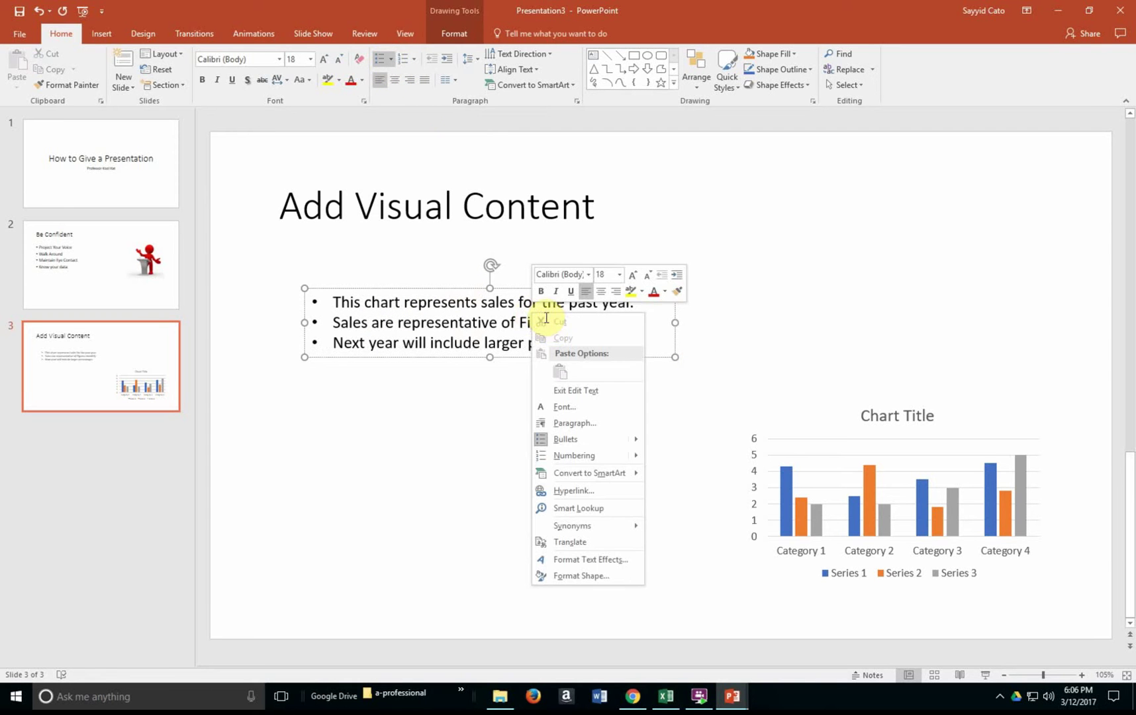
Review the title and Be Confident slides, then return to the bulleted text on slide 3.
click(436, 315)
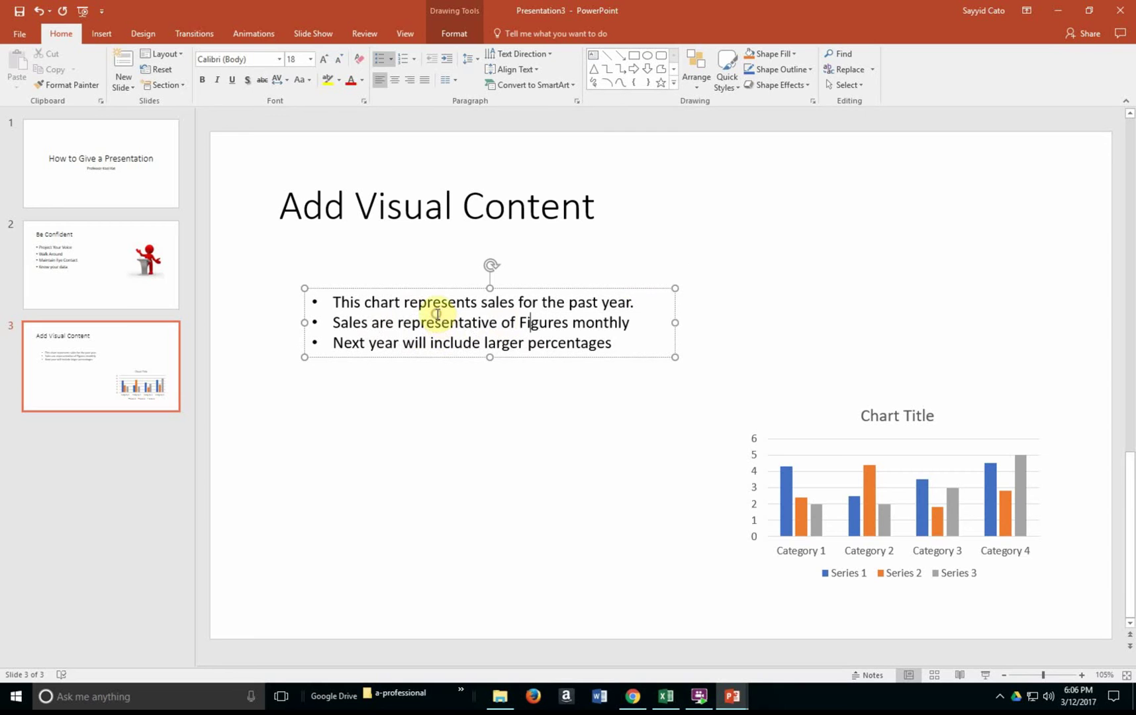
click(124, 267)
click(156, 180)
click(137, 268)
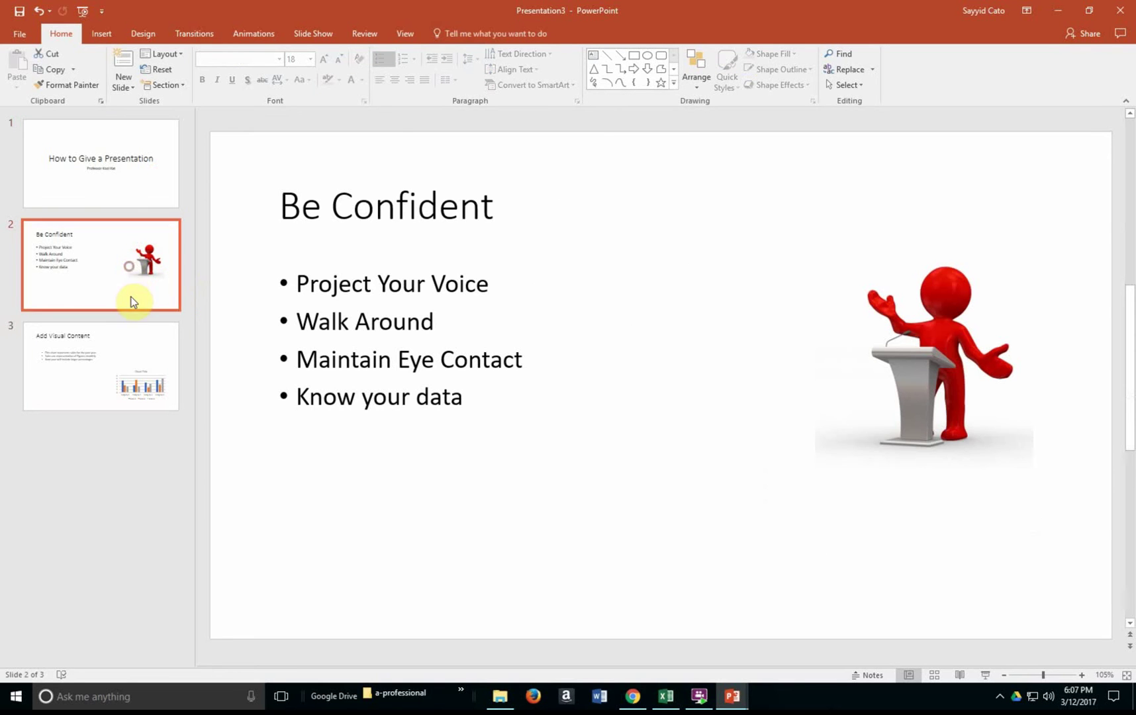
click(393, 320)
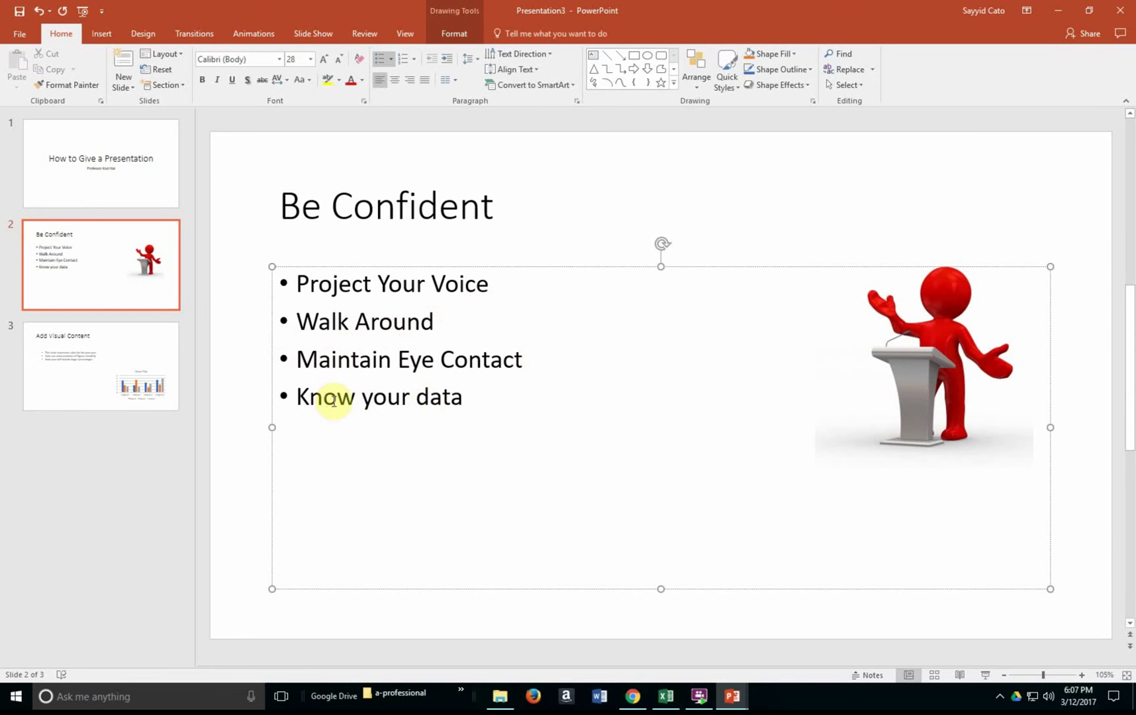
click(40, 367)
click(462, 344)
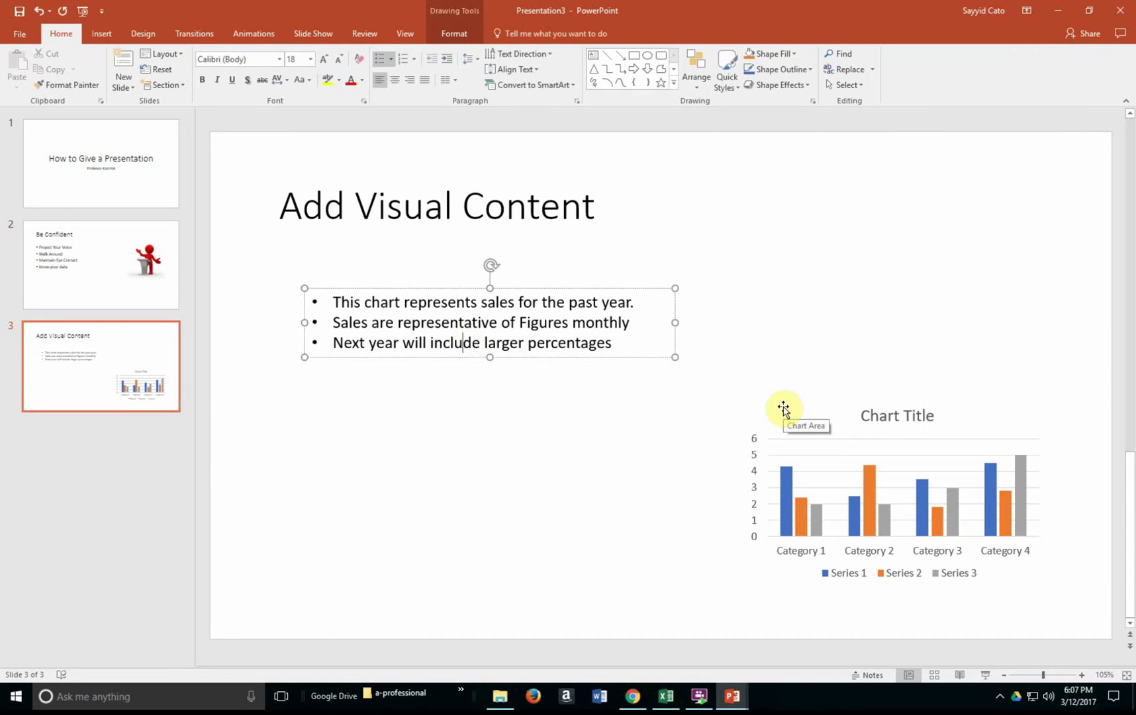
Convert the bulleted text to SmartArt using the Vertical Block List layout.
right_click(608, 323)
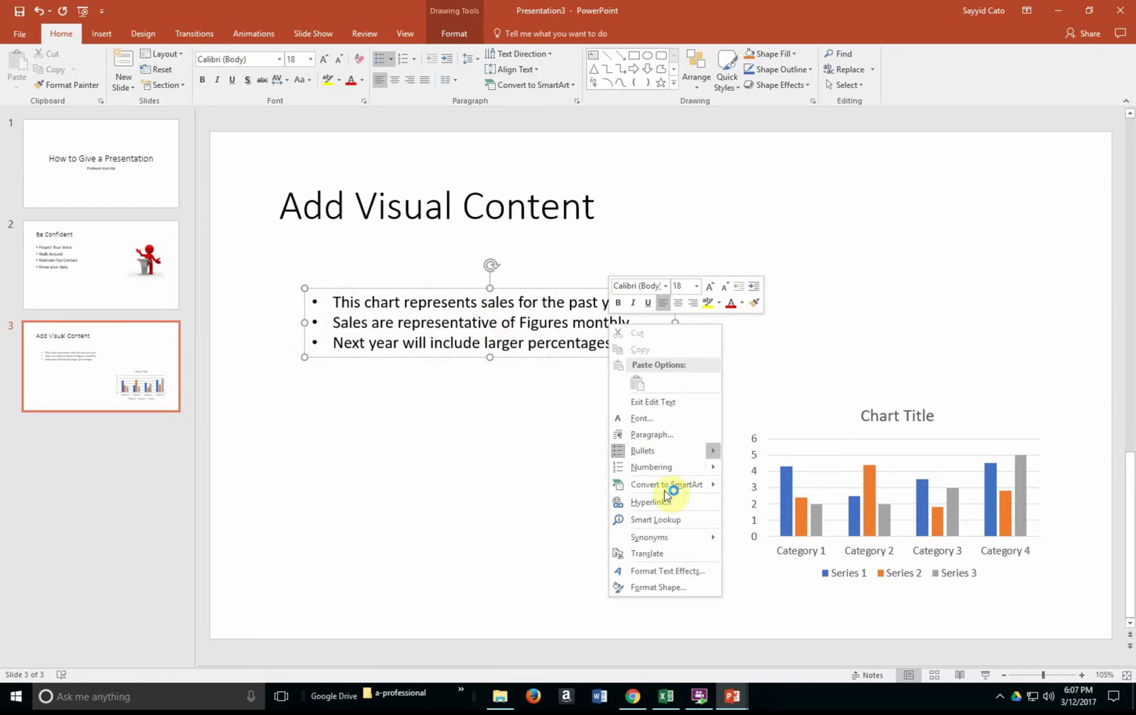
mouse_move(680, 489)
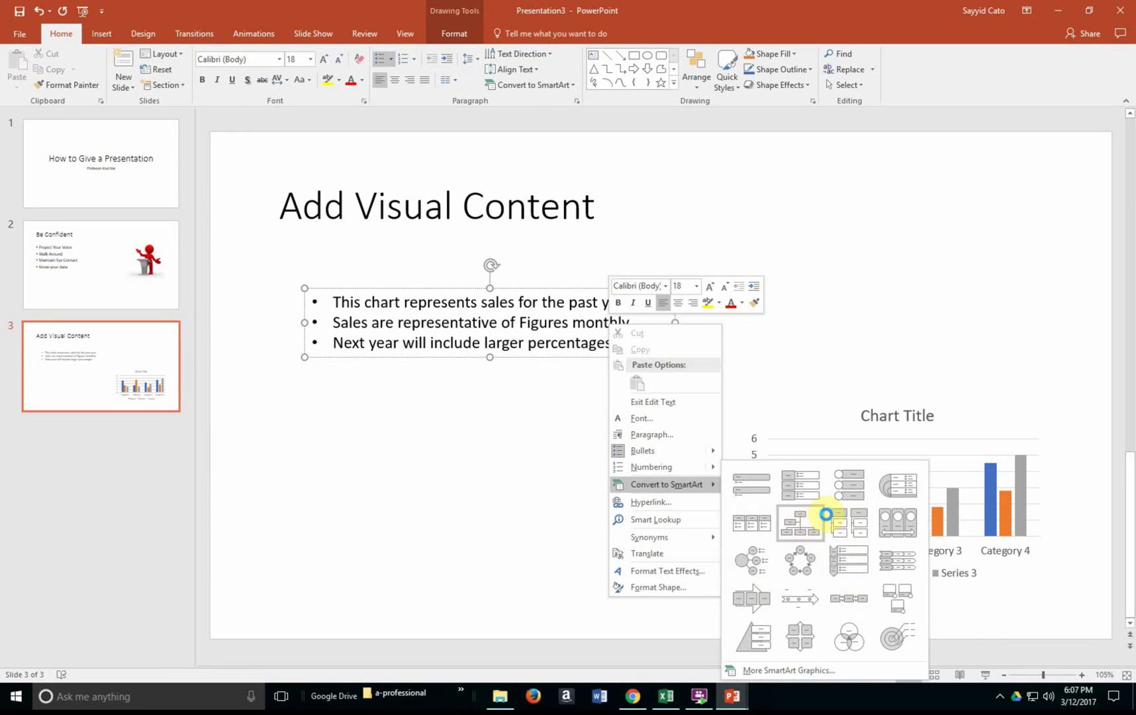
click(900, 487)
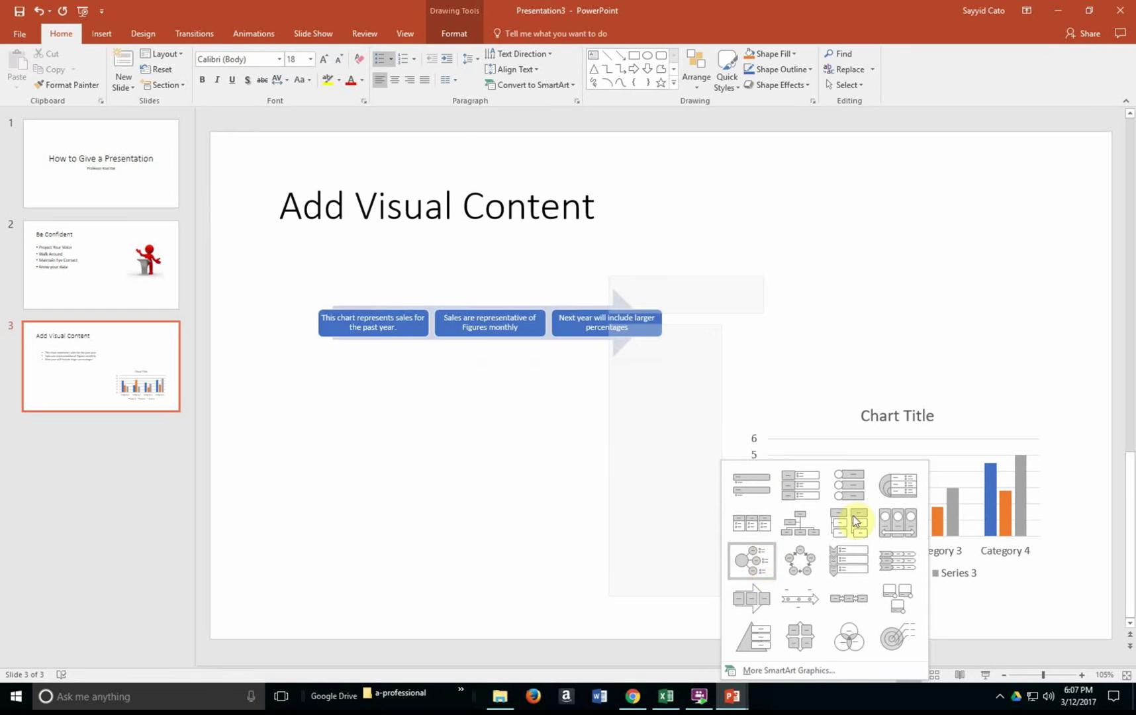
click(906, 485)
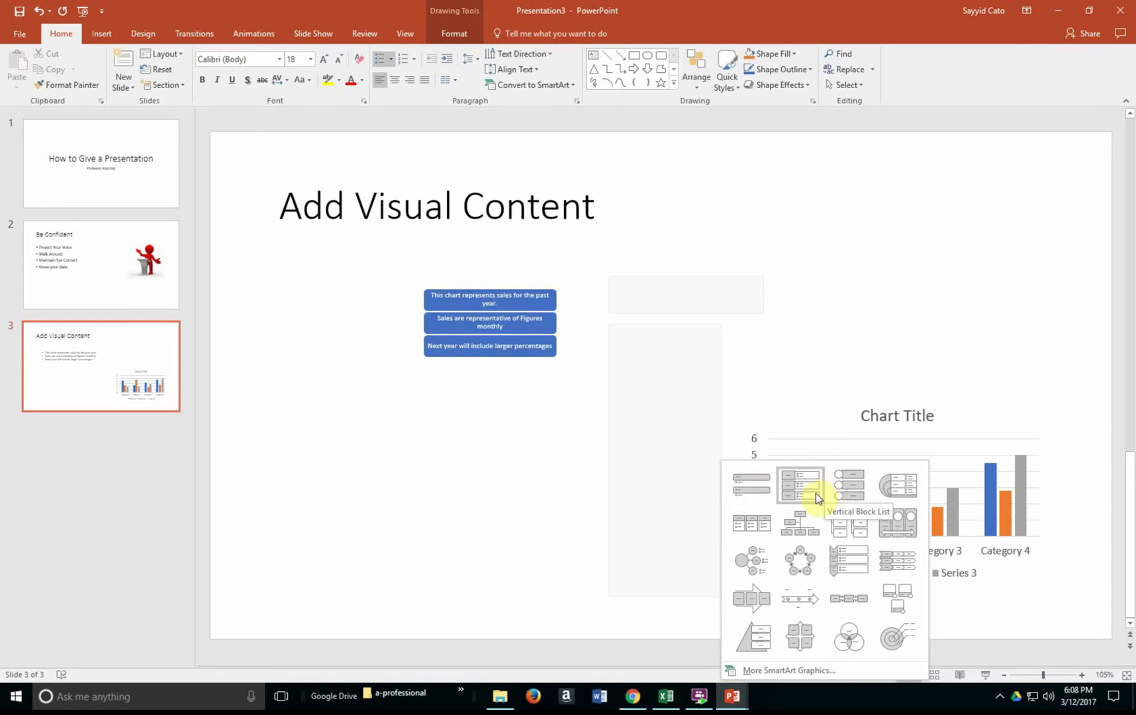
click(897, 485)
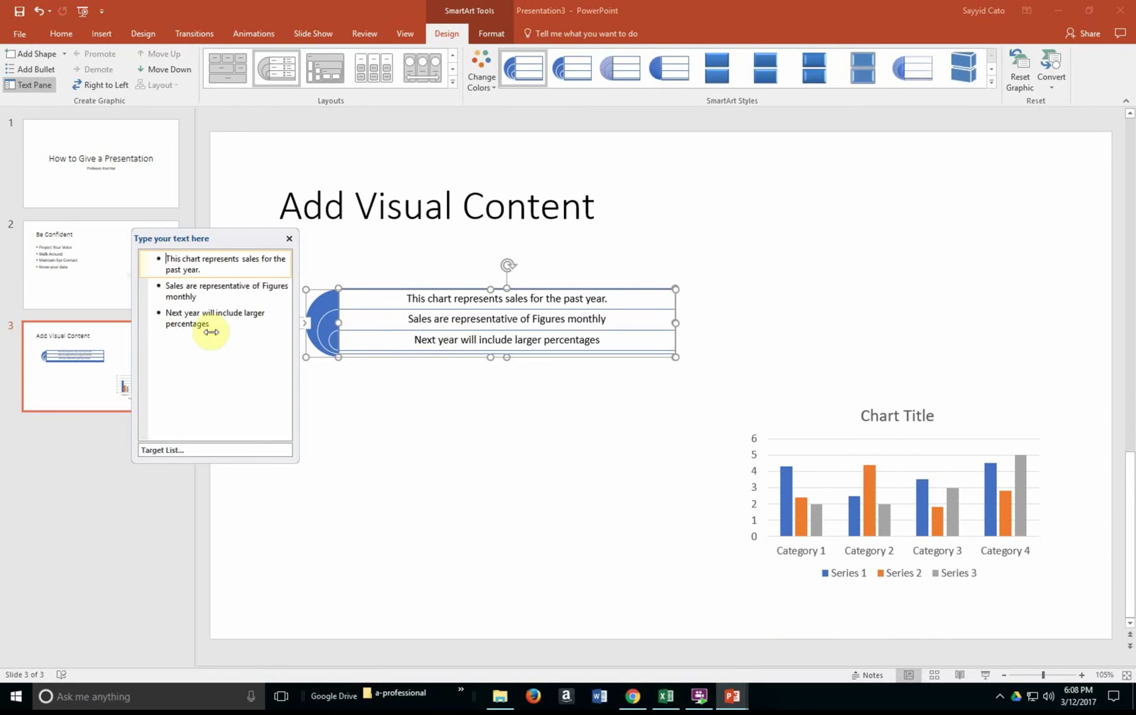
Raise the column chart's plot area within its frame, away from the legend.
click(211, 273)
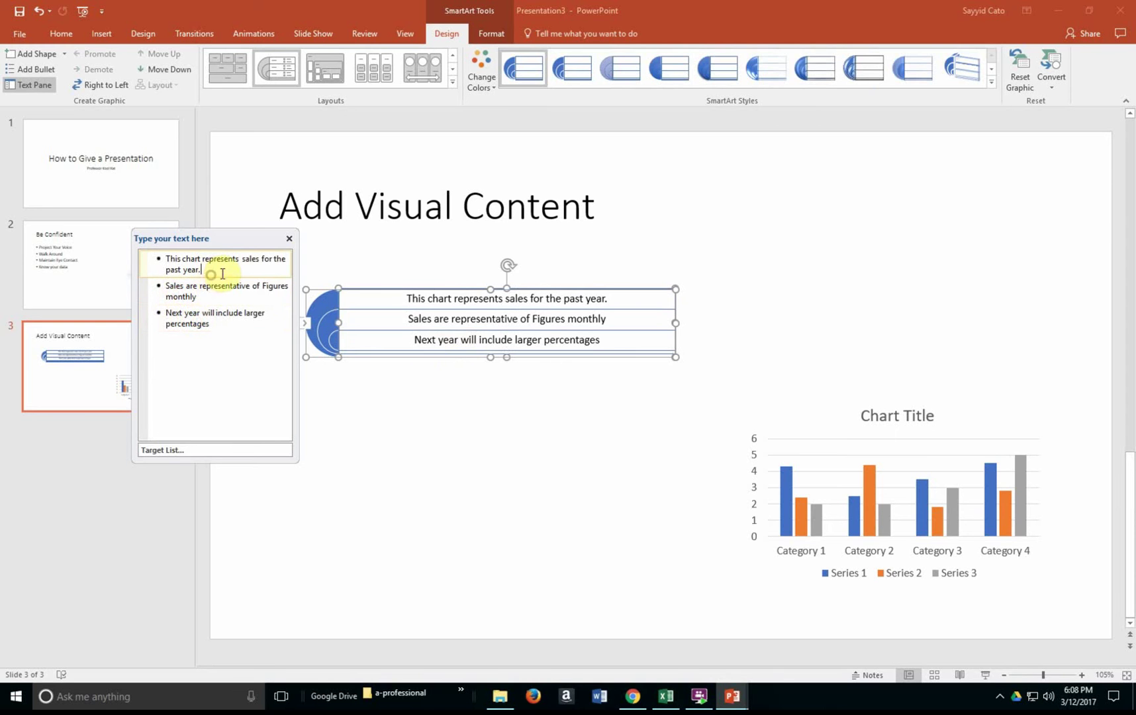
click(179, 312)
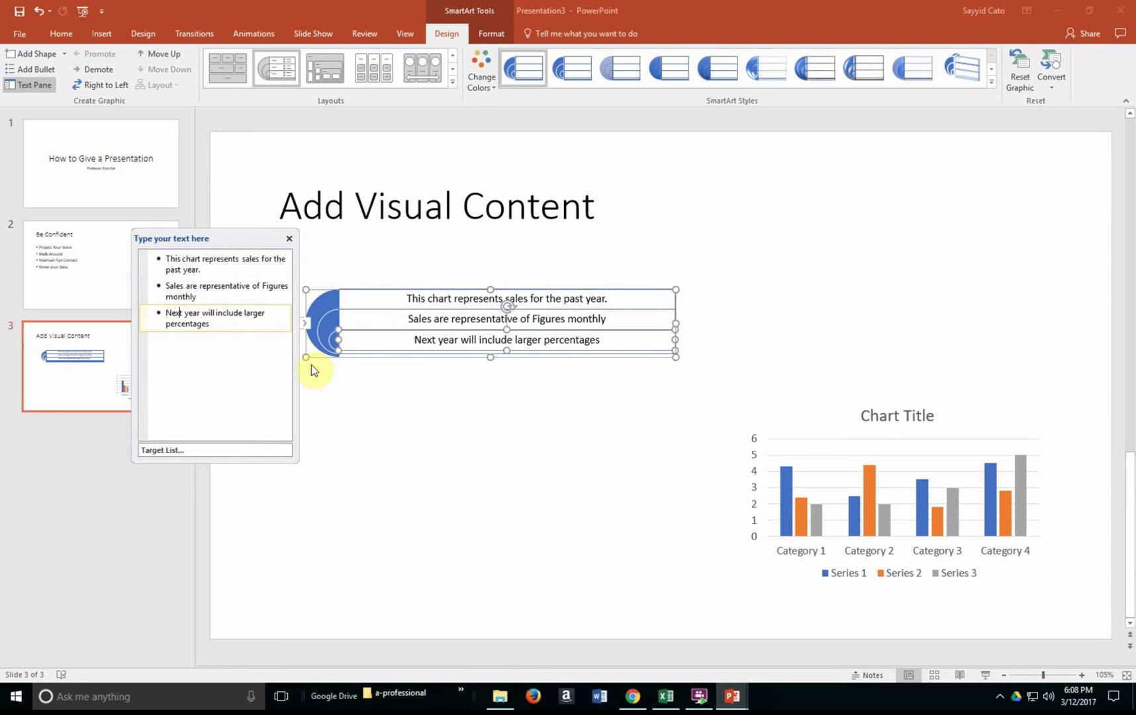
click(580, 443)
click(926, 455)
drag(926, 455, 926, 424)
click(946, 577)
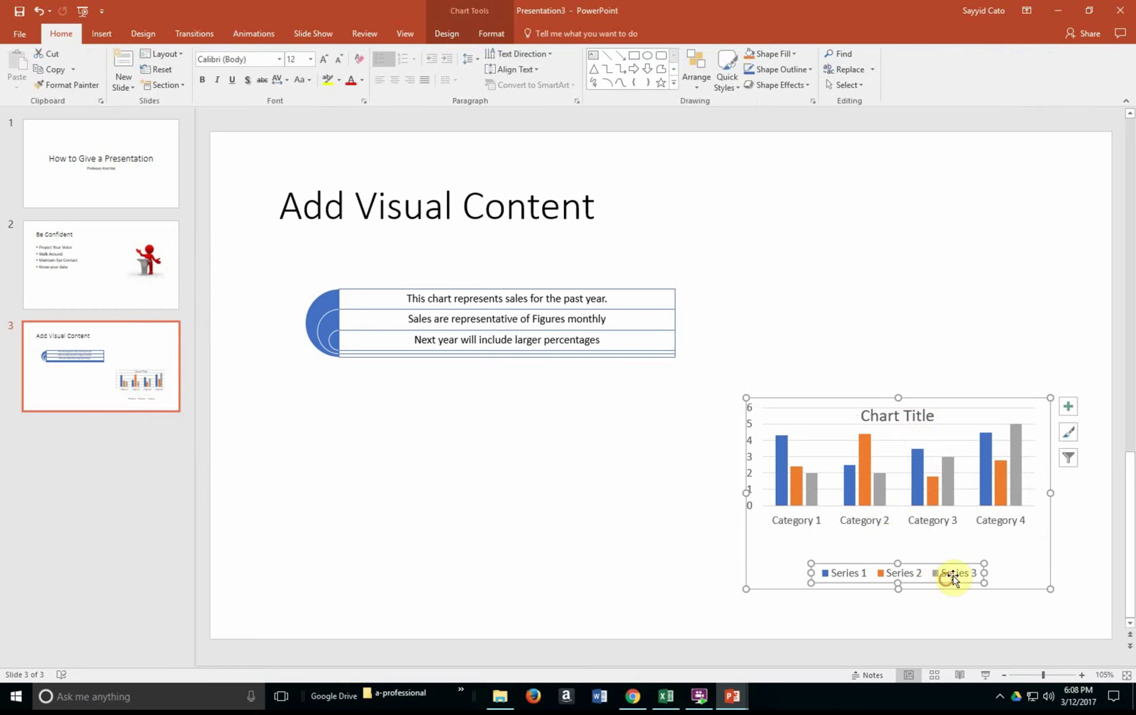
click(595, 528)
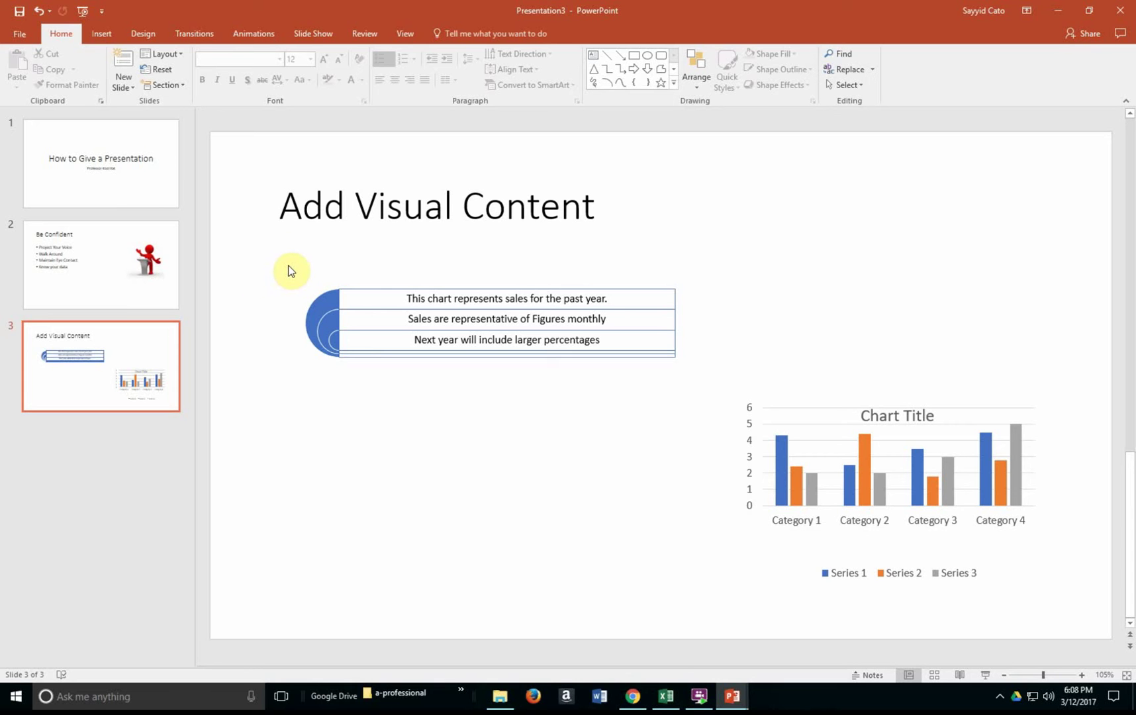
click(151, 265)
click(159, 356)
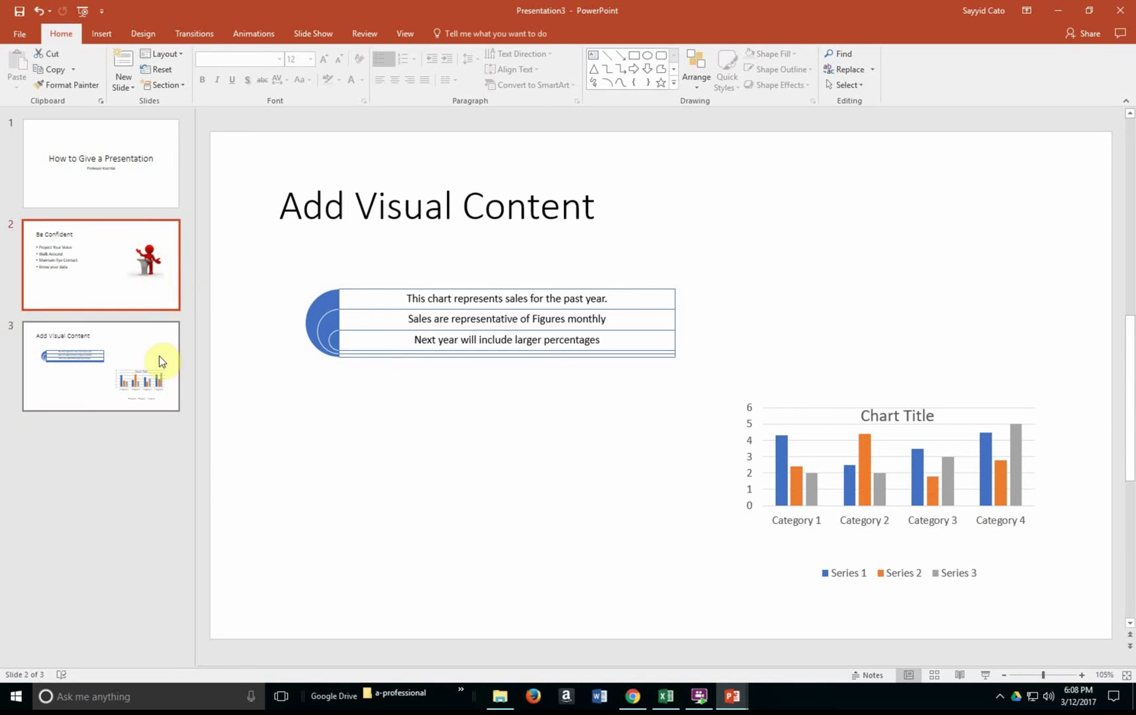
click(143, 194)
click(154, 281)
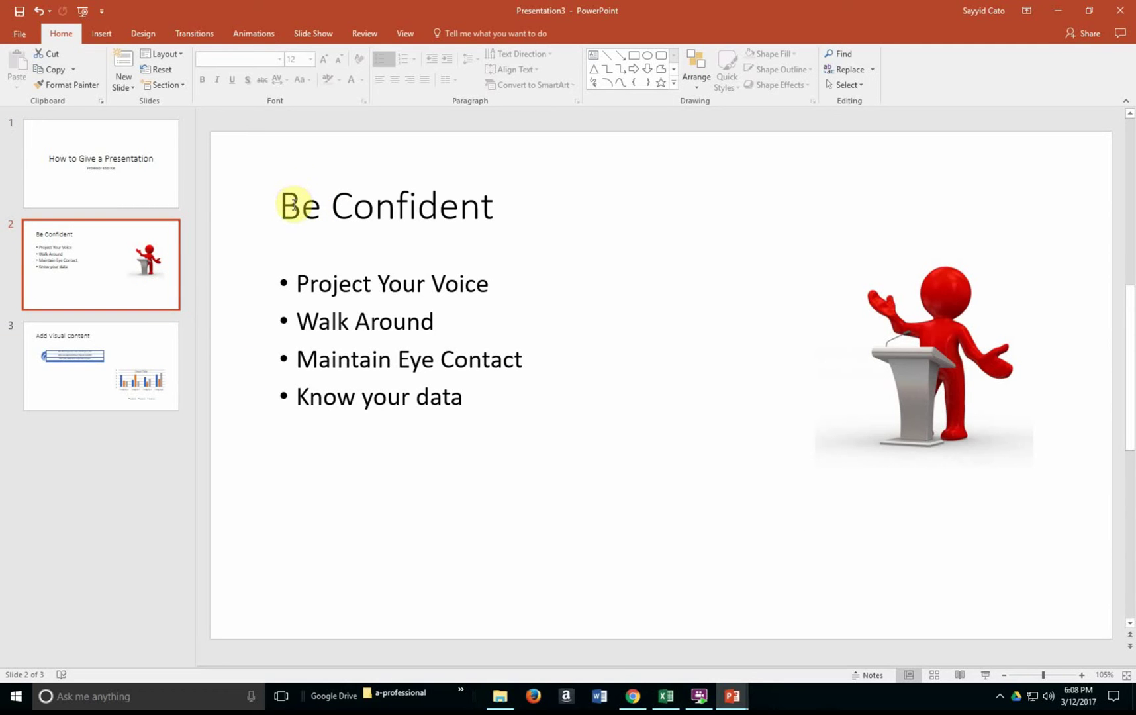
click(132, 356)
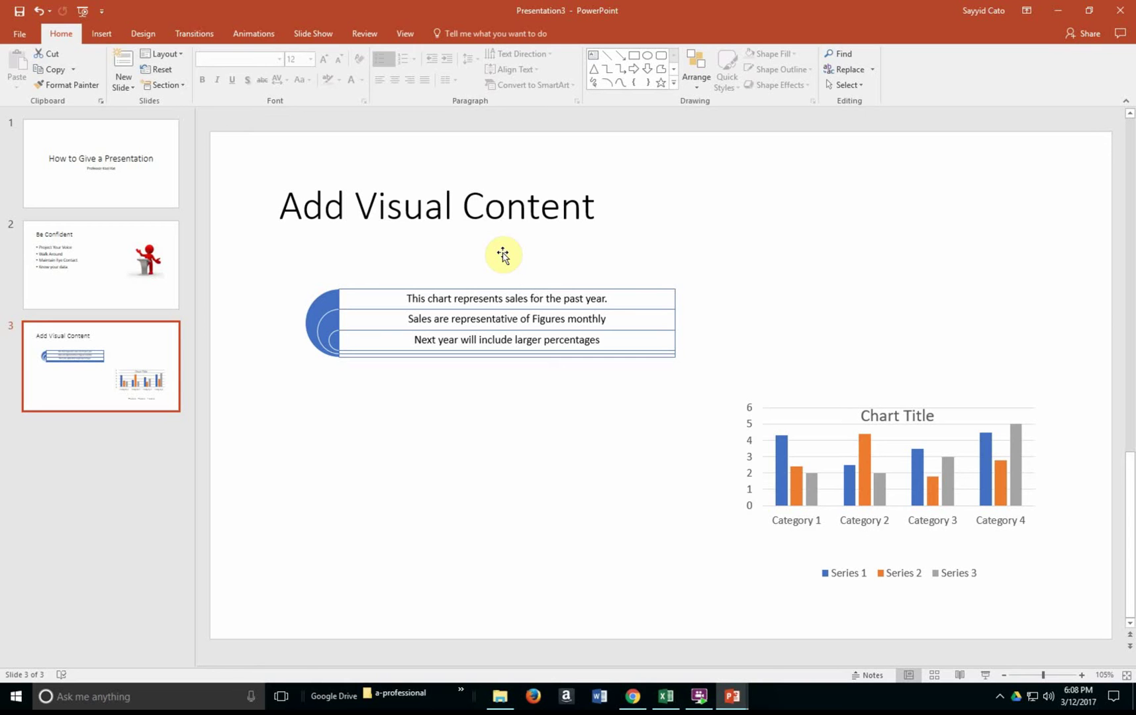
click(28, 269)
click(127, 367)
click(139, 166)
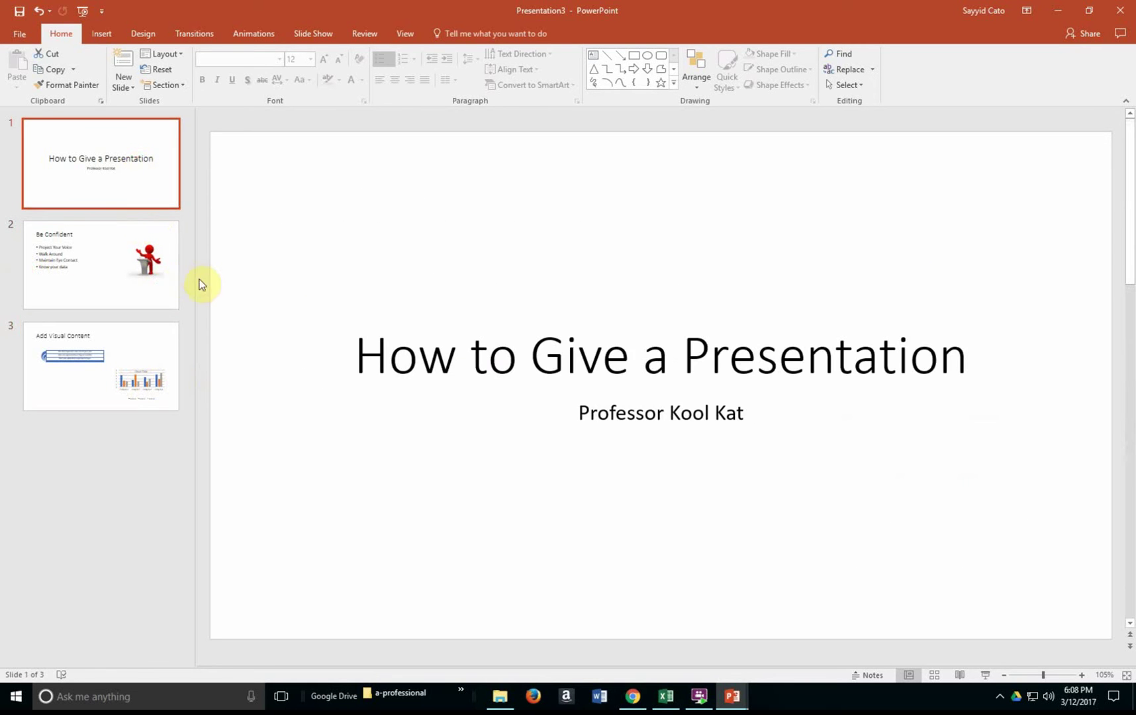
click(170, 278)
click(122, 404)
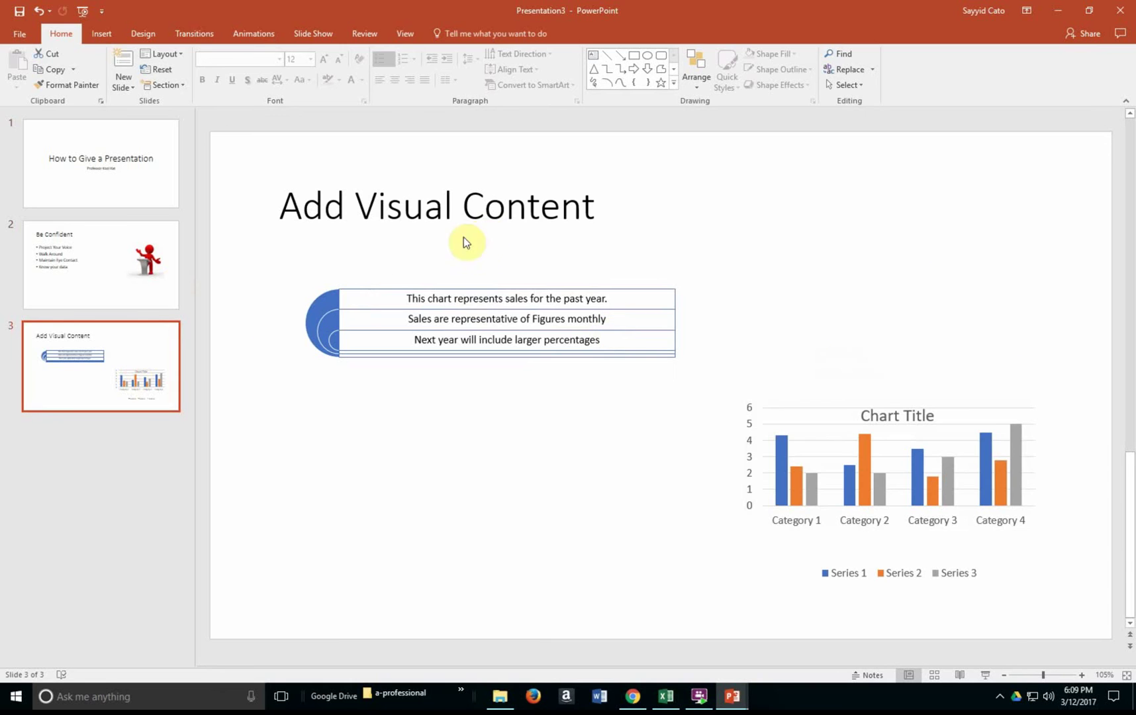
click(473, 298)
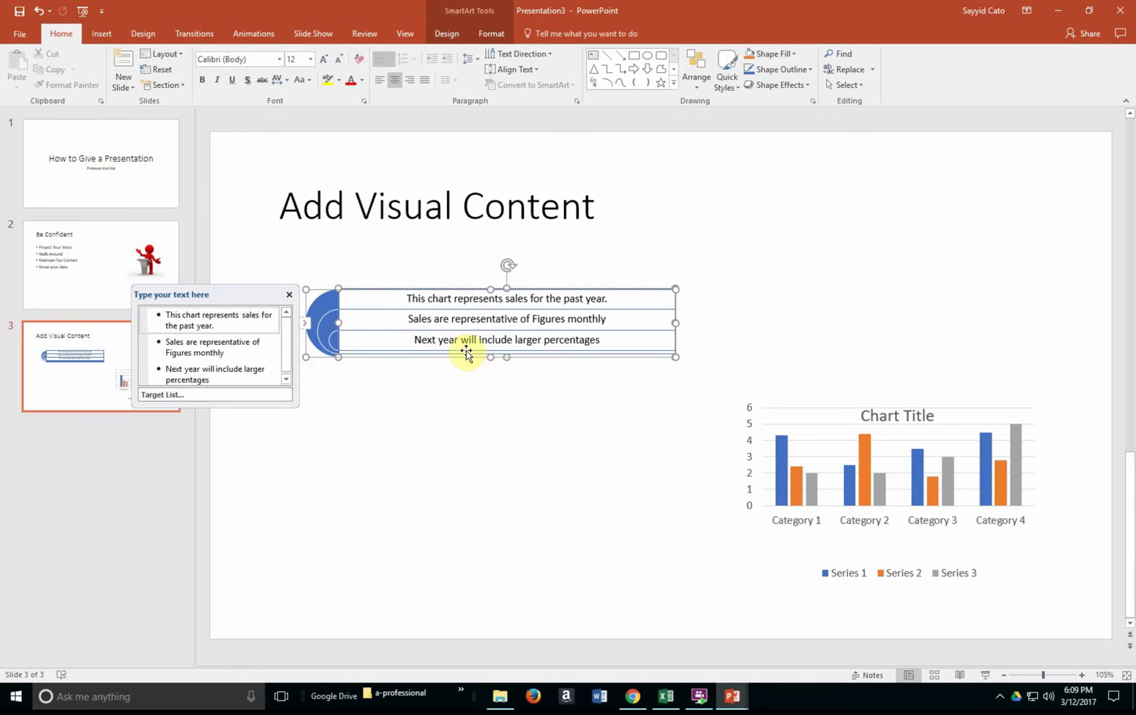
click(153, 263)
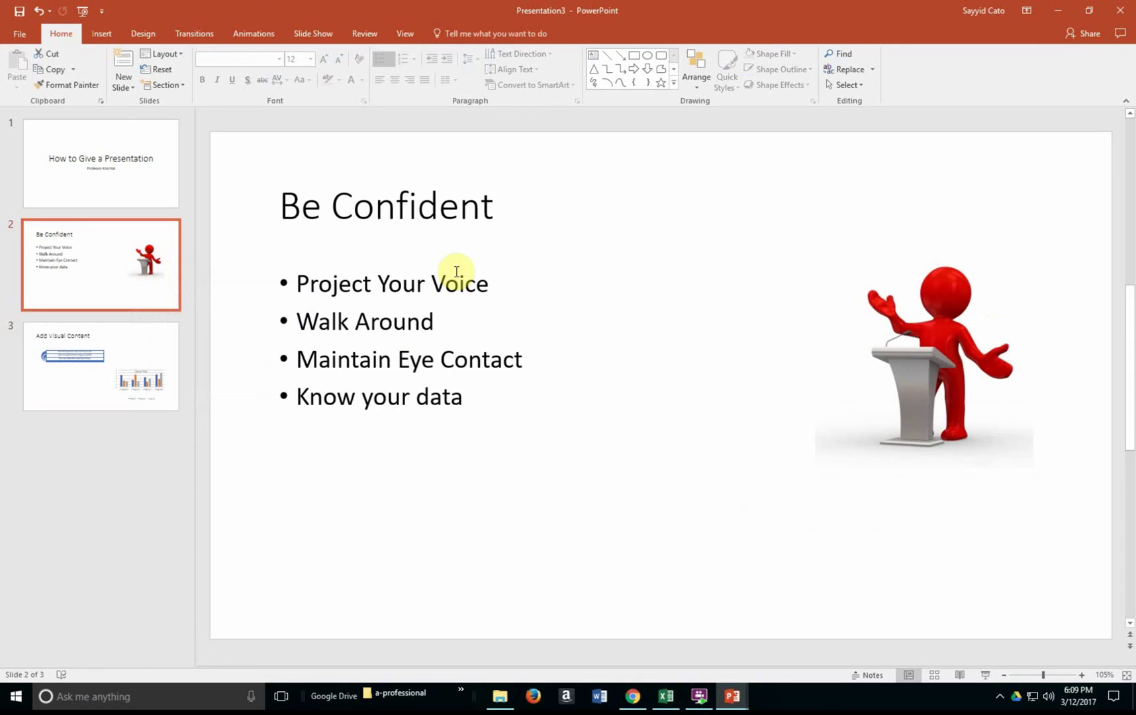
click(994, 300)
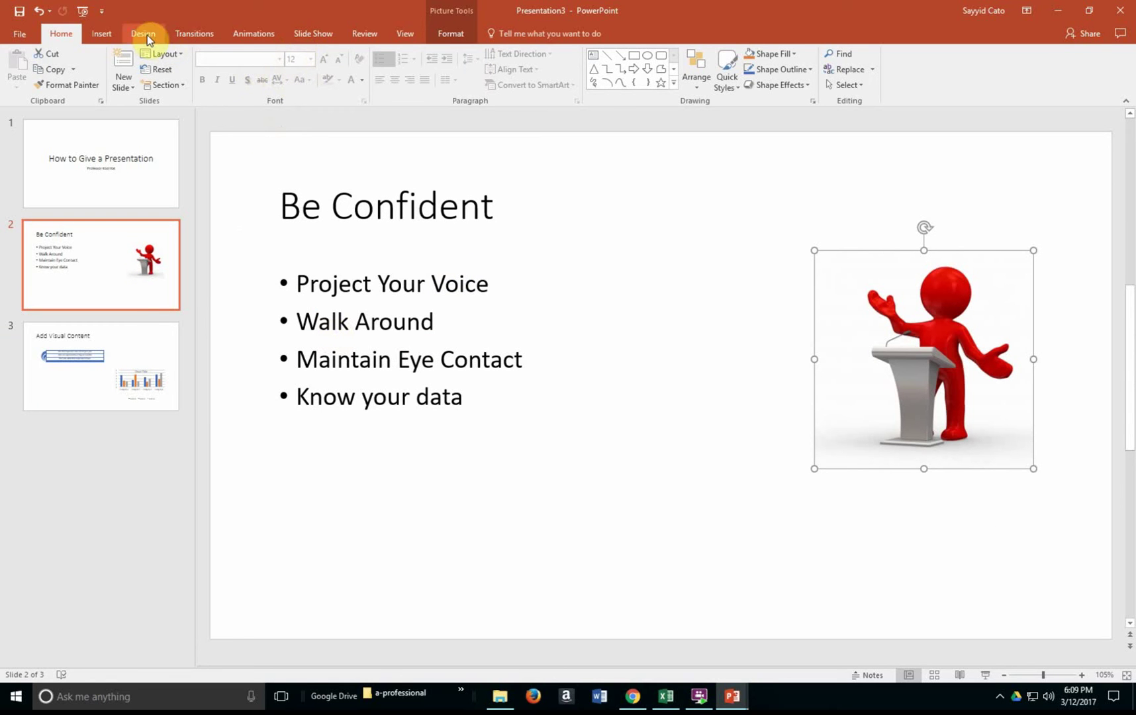
click(107, 167)
click(101, 275)
click(101, 377)
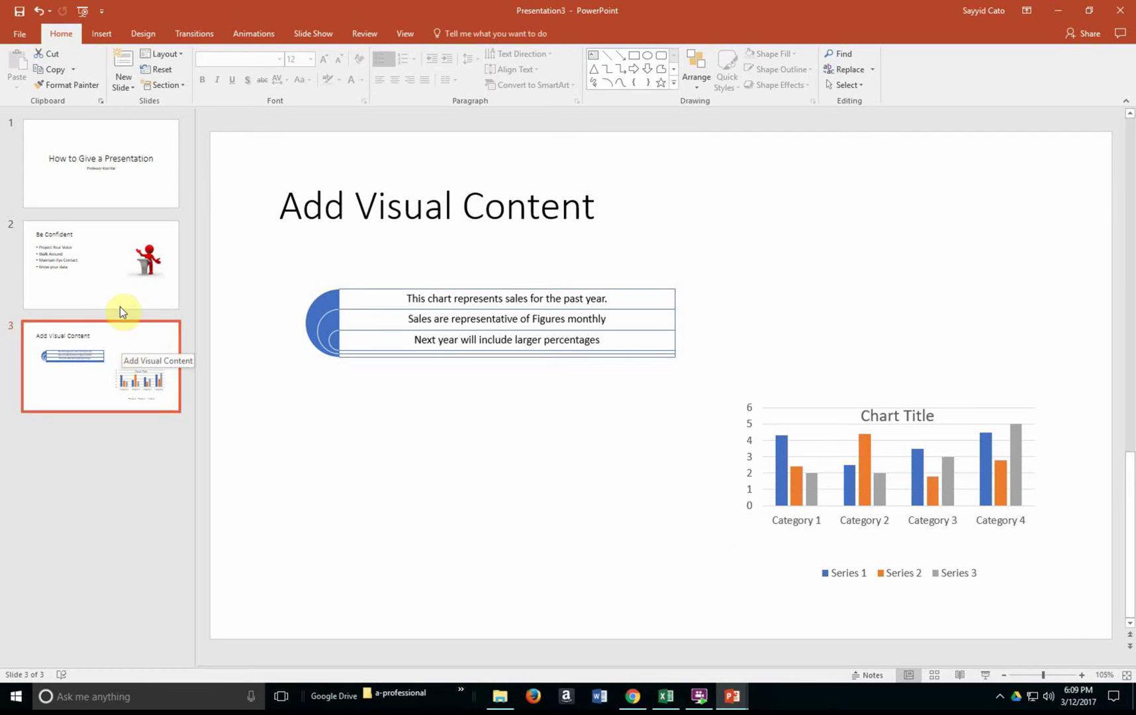
Apply the pale green curving-lines theme and check it on all three slides.
click(136, 33)
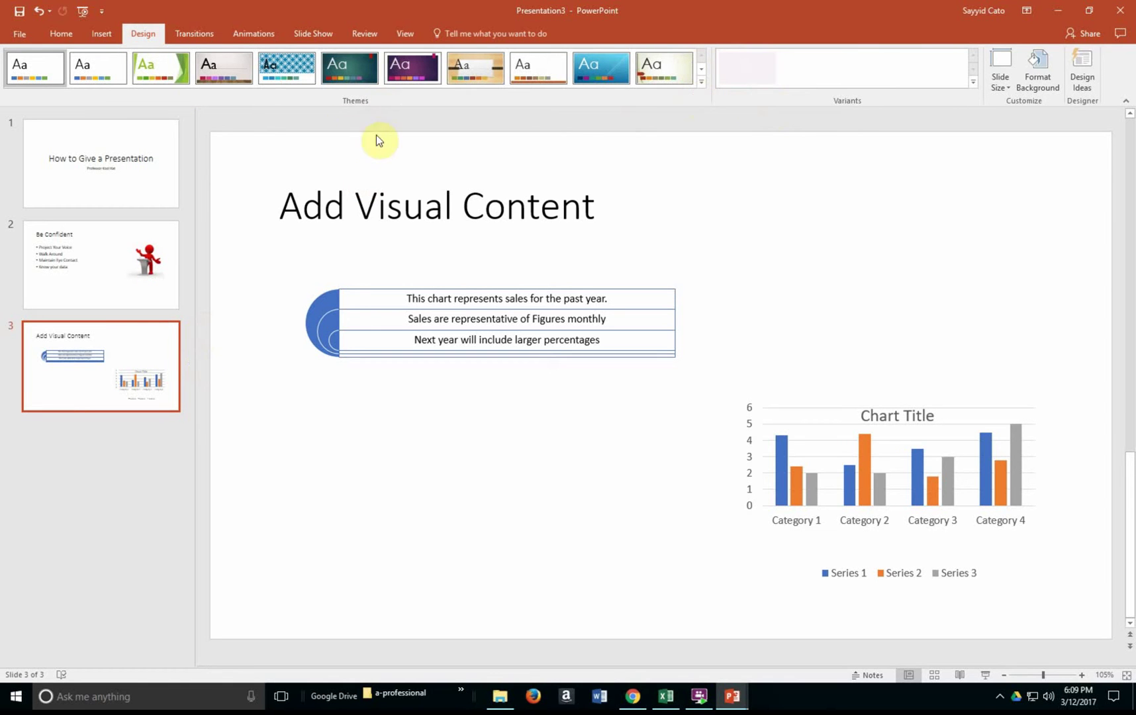
click(677, 78)
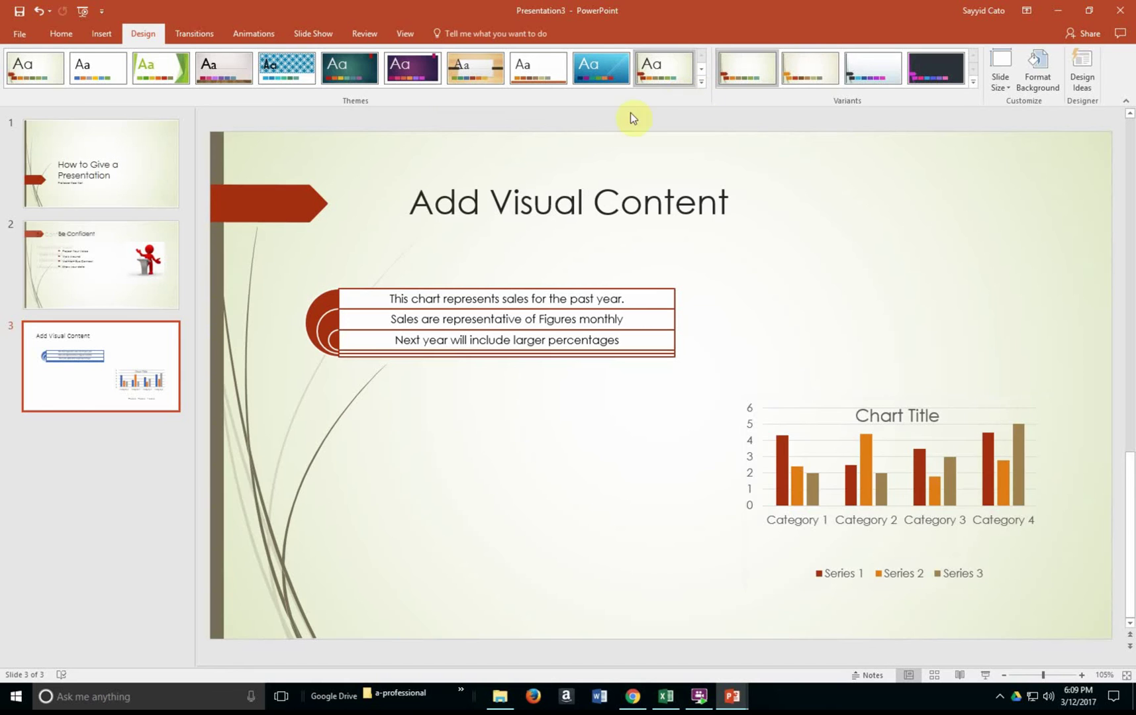
click(96, 177)
click(117, 267)
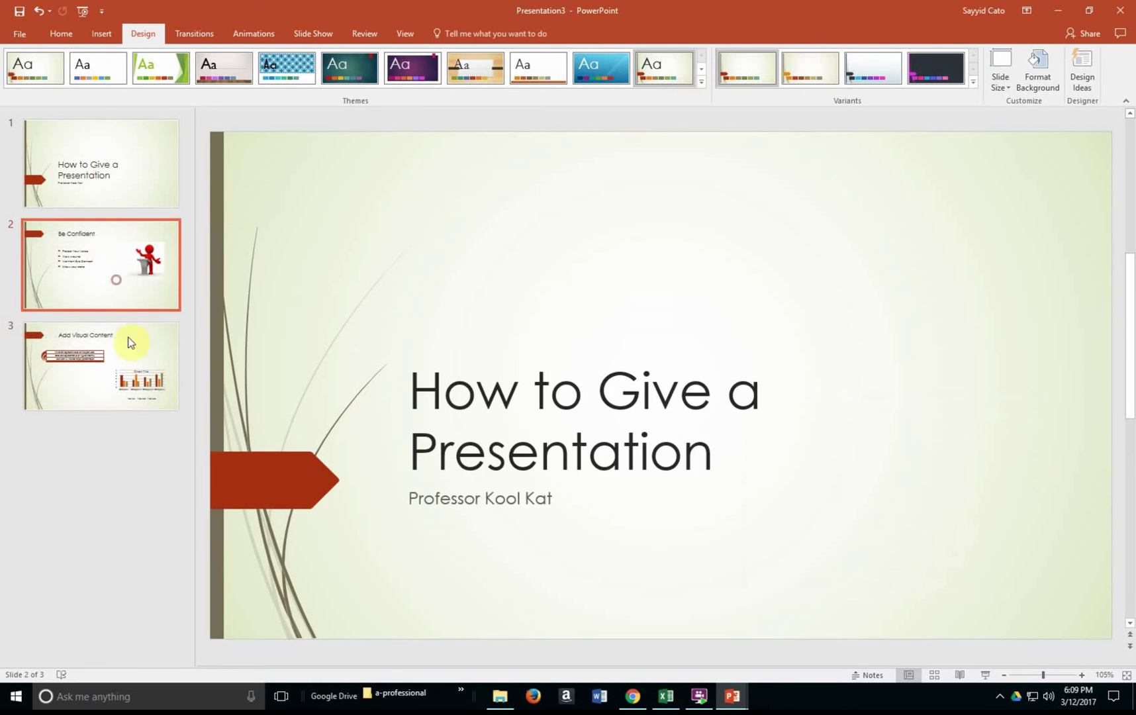
click(127, 366)
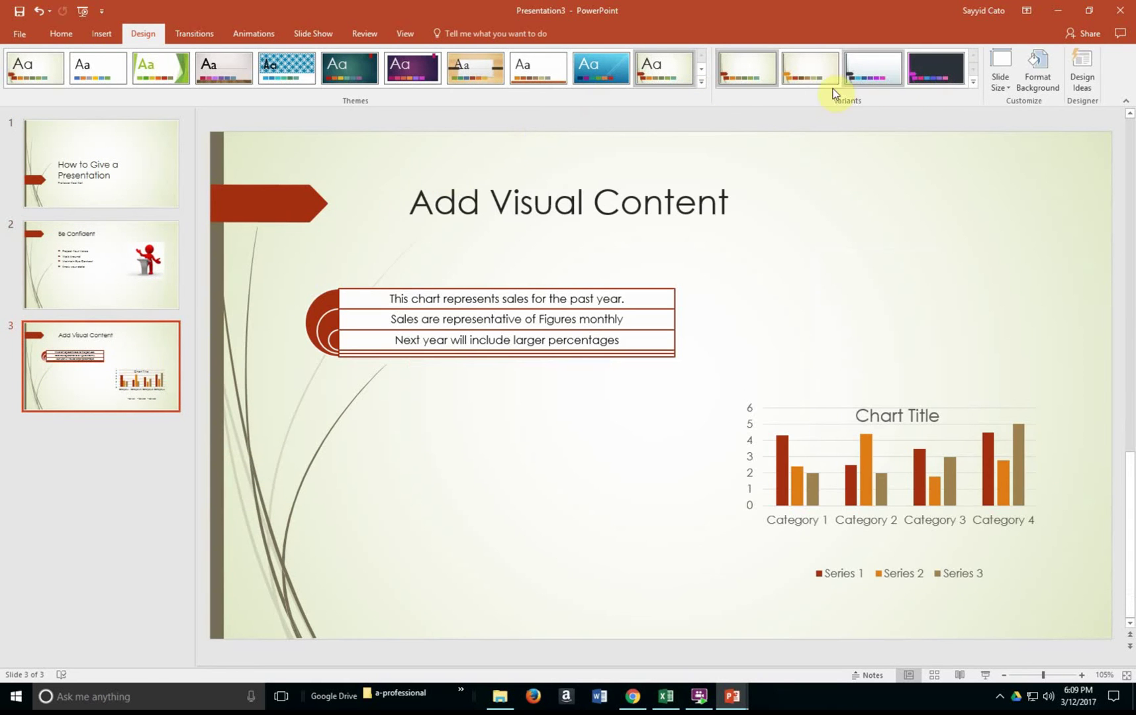
Browse the full themes gallery, then close it keeping the pale green theme.
click(701, 82)
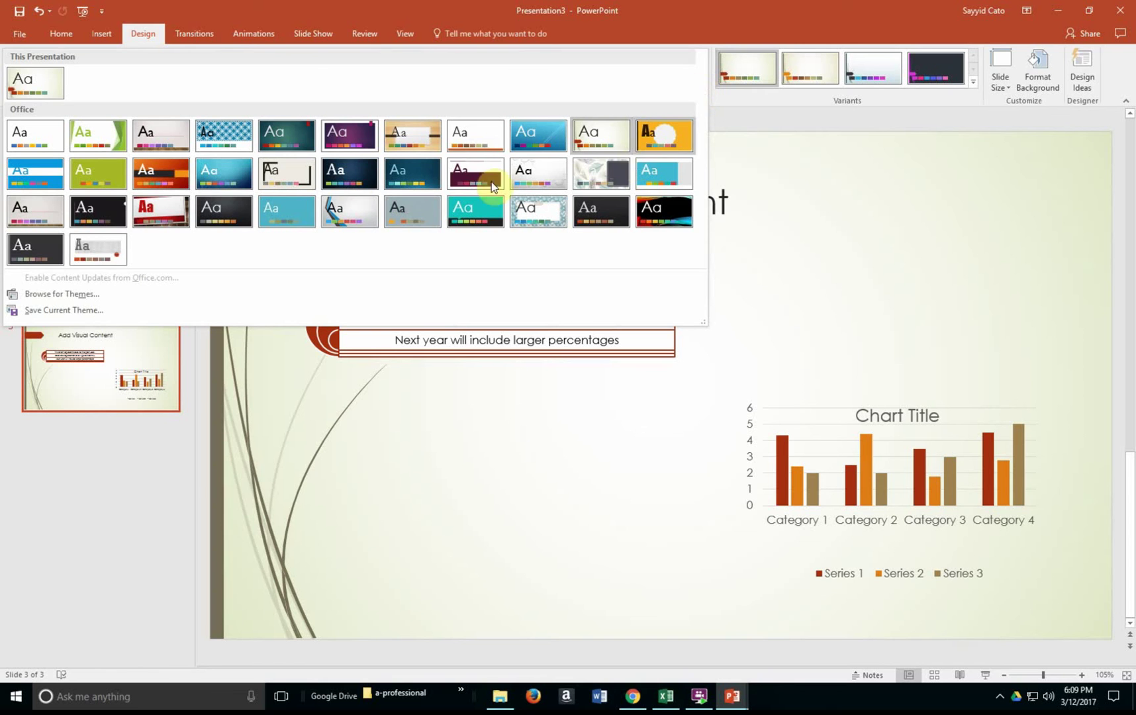
click(734, 17)
click(701, 82)
click(711, 17)
click(701, 83)
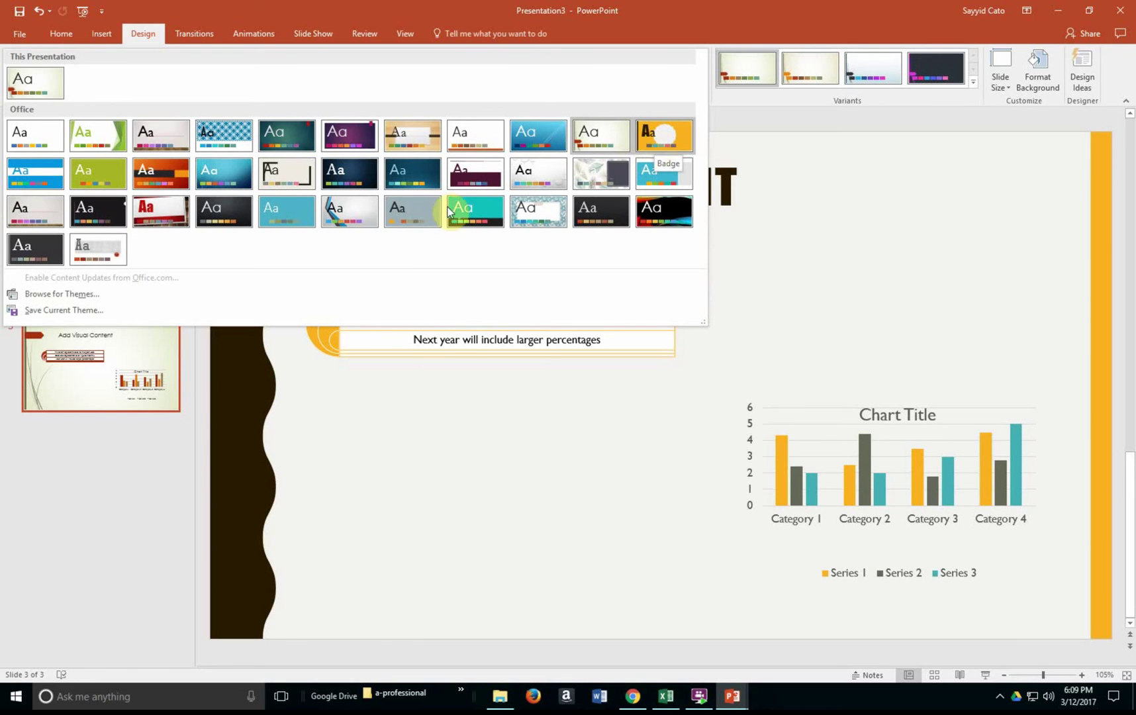
click(356, 436)
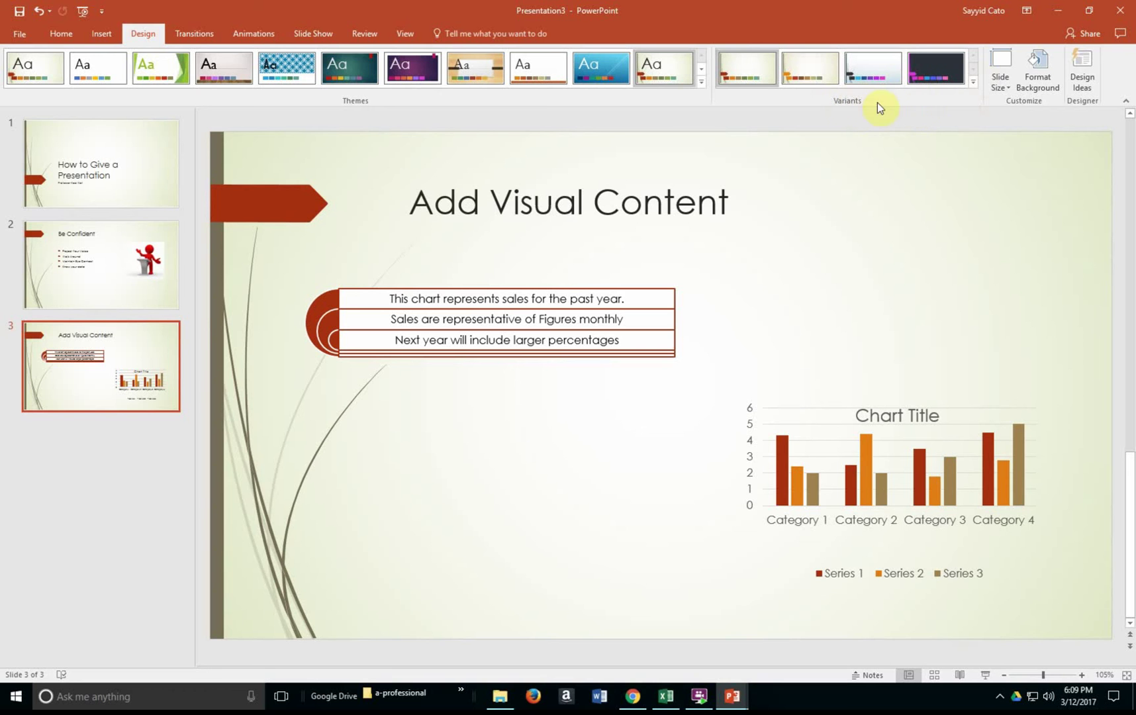
Recolour the presentation with the Violet colour scheme.
click(973, 82)
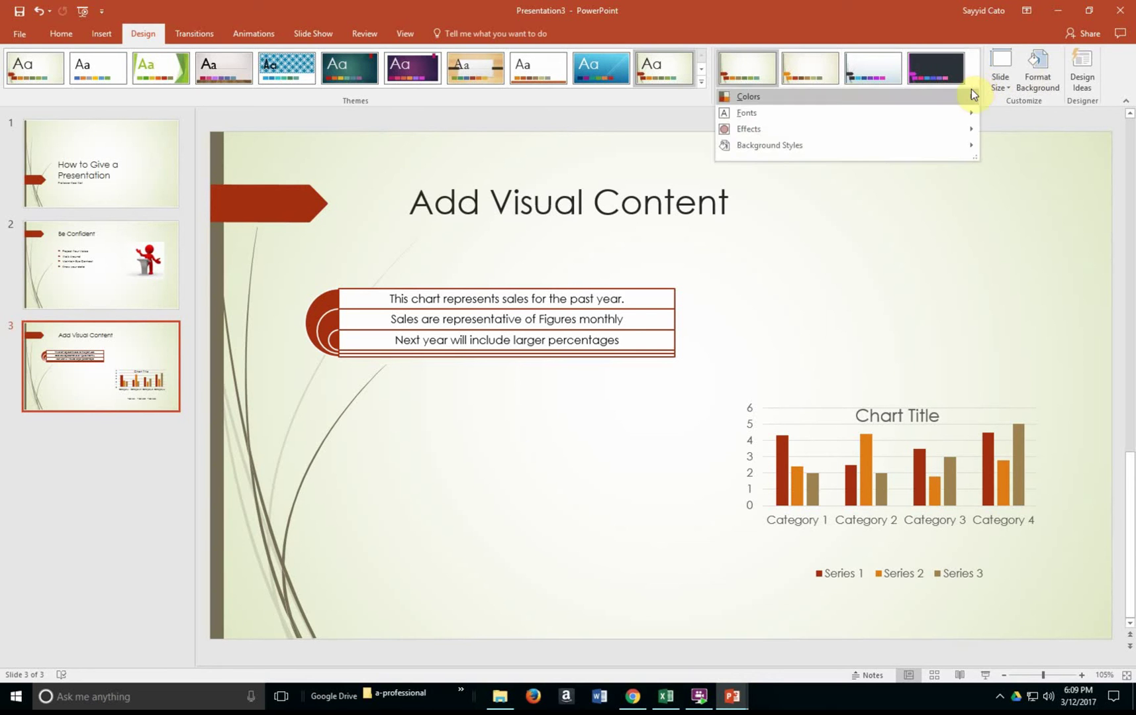
mouse_move(948, 103)
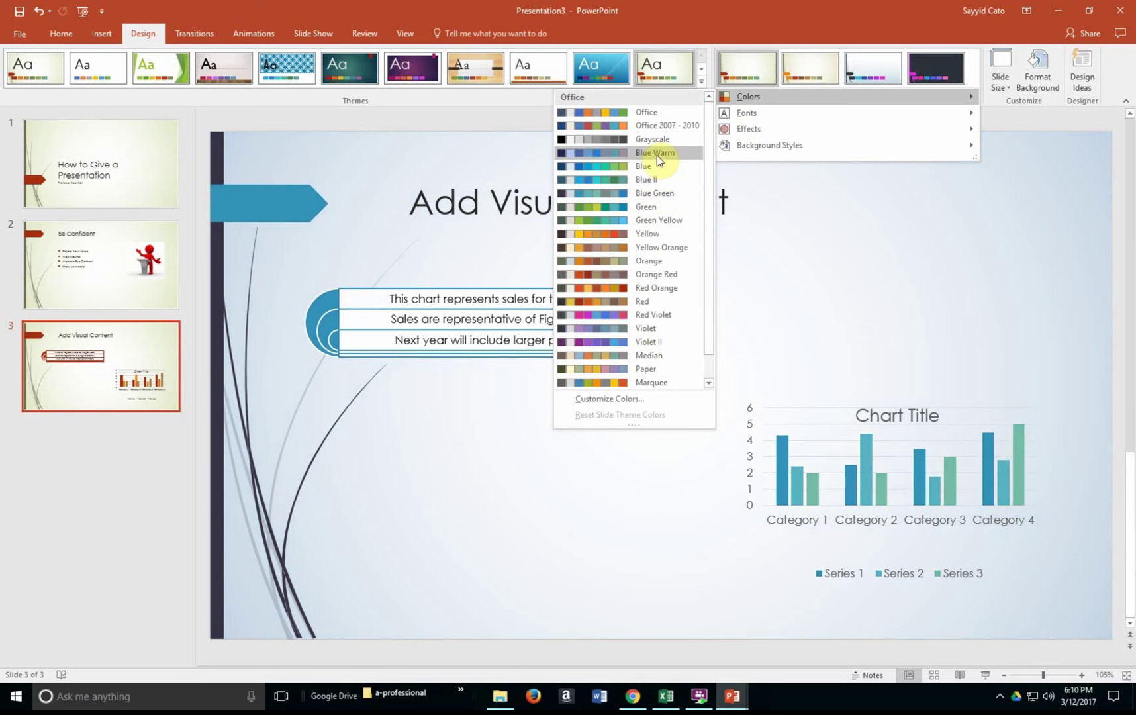
click(632, 329)
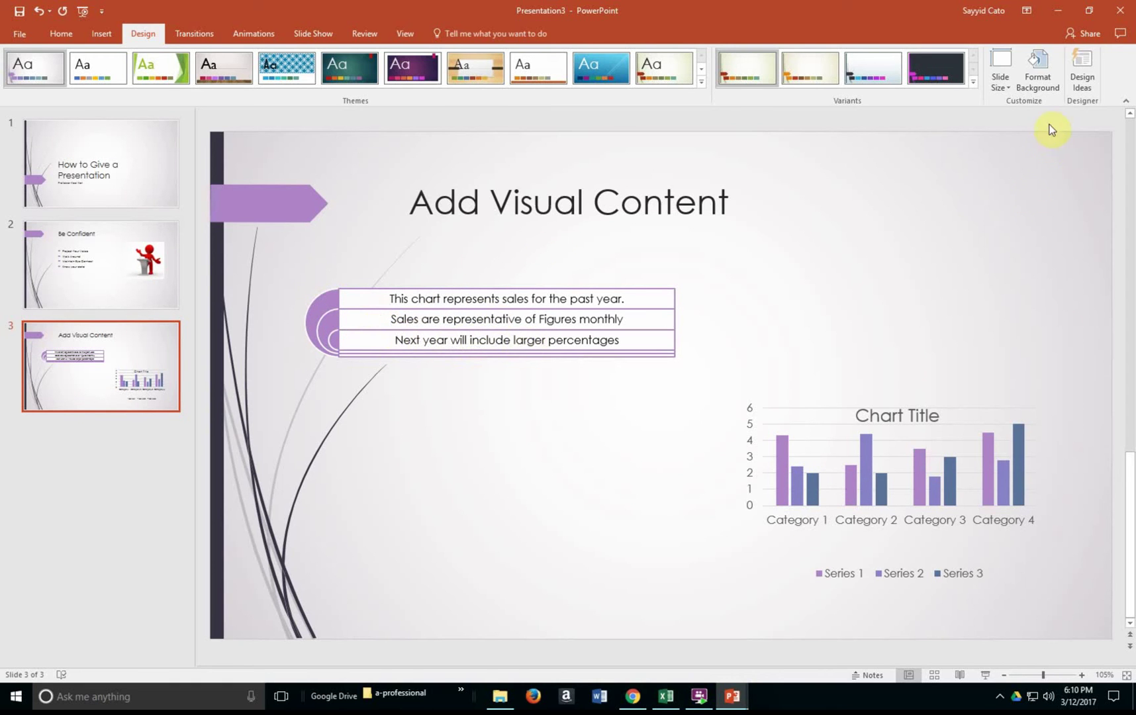
Bring up the theme font choices in the Variants menu.
click(972, 84)
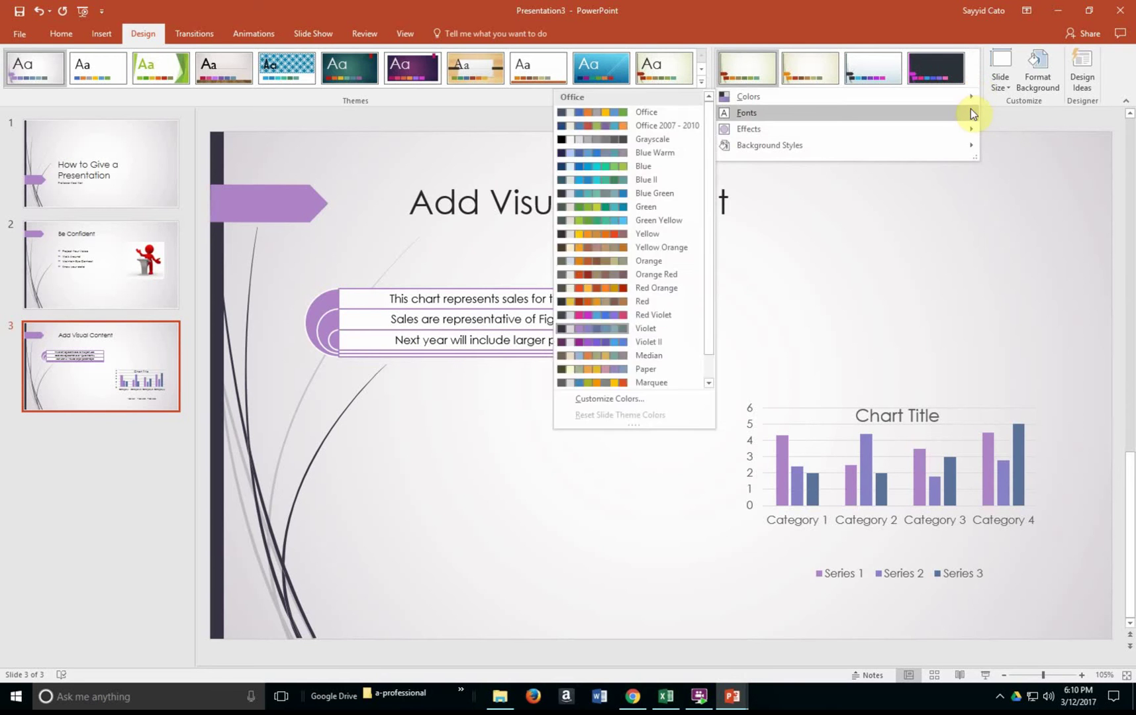
mouse_move(969, 130)
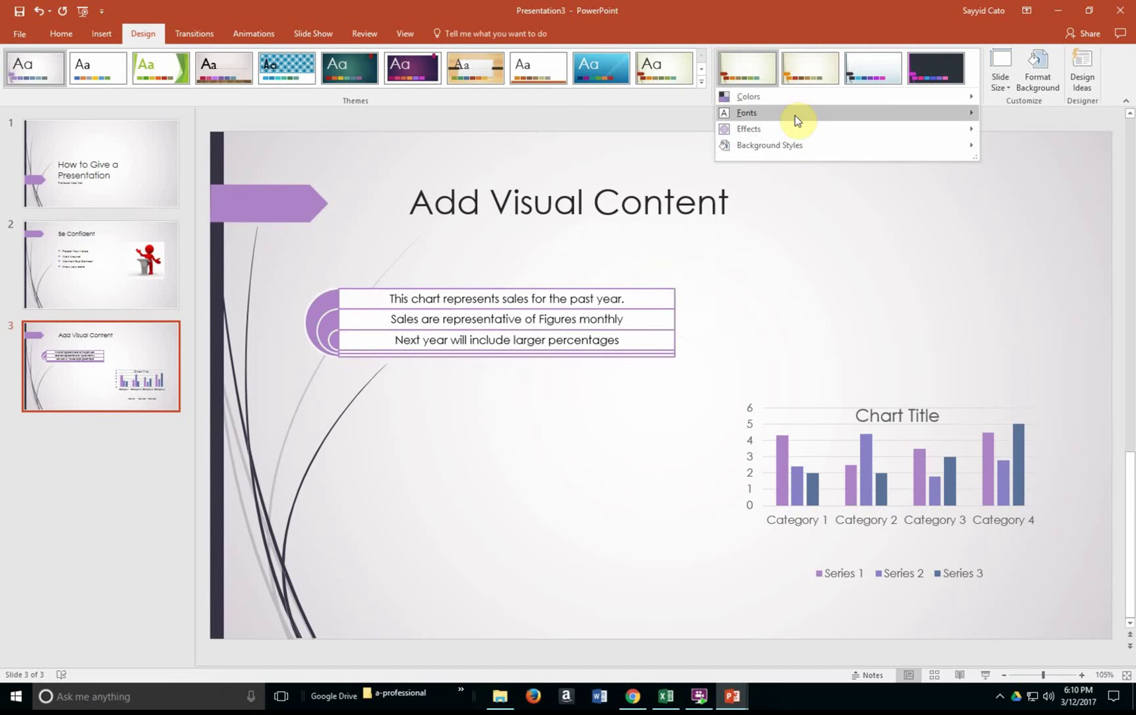
mouse_move(796, 120)
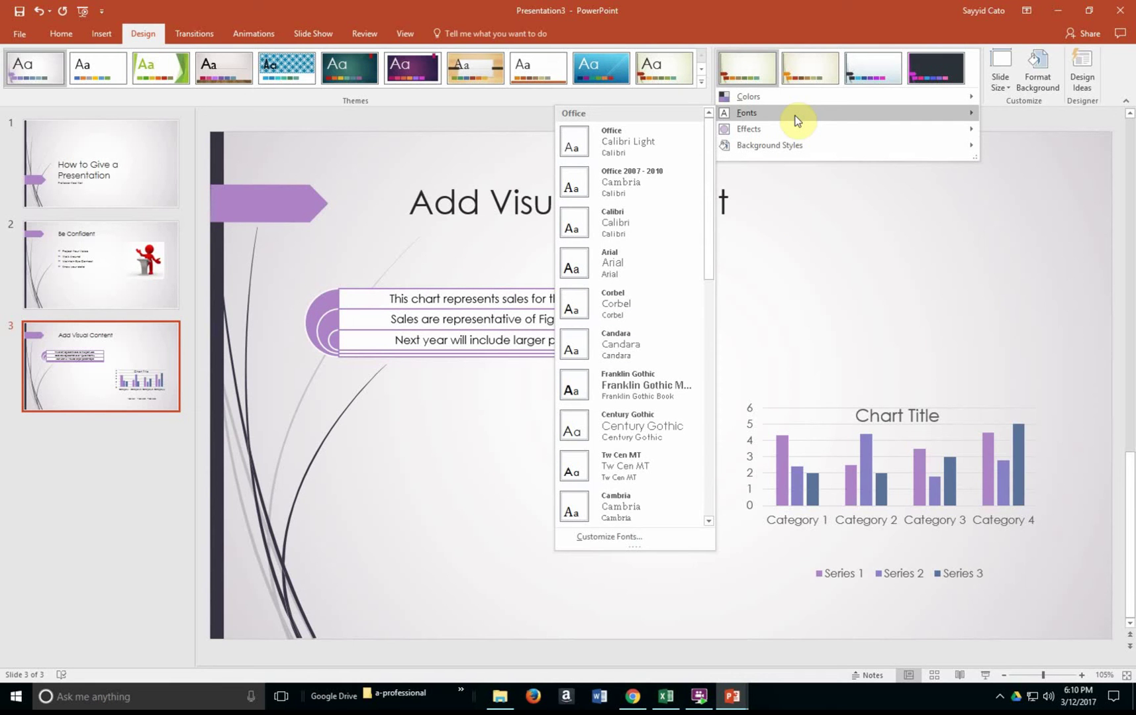